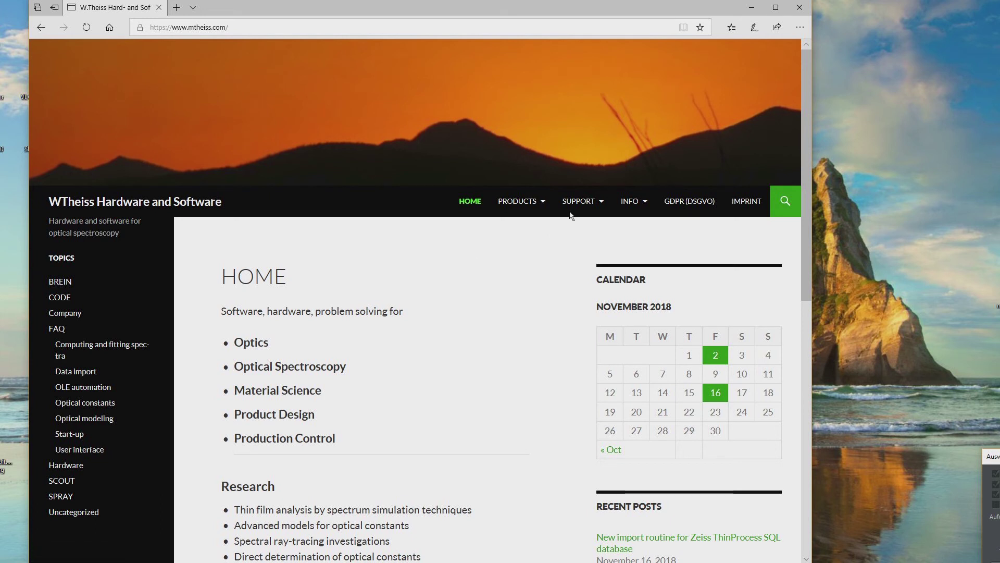
Open the CODE downloads page from the site's support section and review its new-installation and program-update instructions.
{"action": "mouse_move", "coordinate": [575, 207]}
{"action": "mouse_move", "coordinate": [594, 267]}
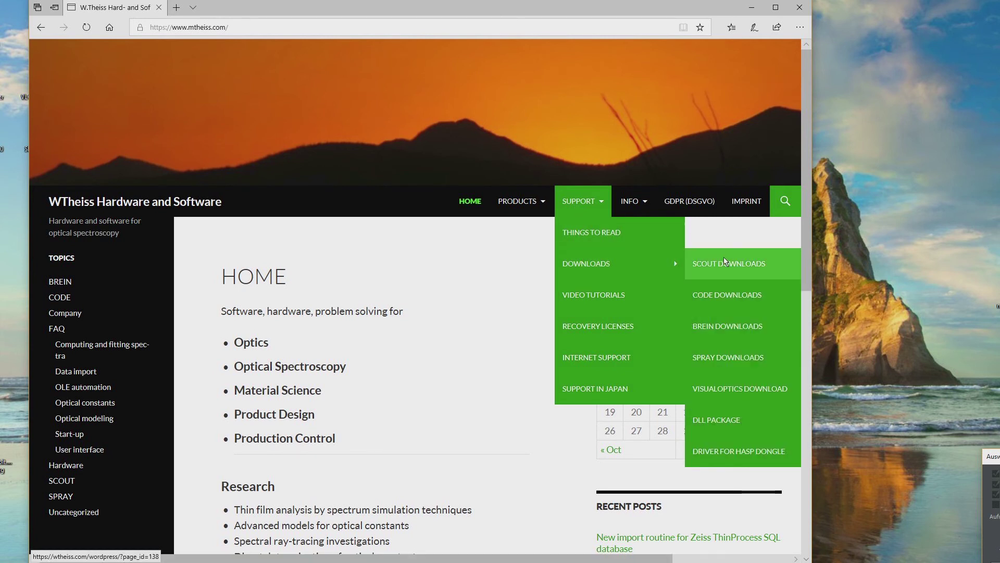
{"action": "left_click", "coordinate": [722, 294]}
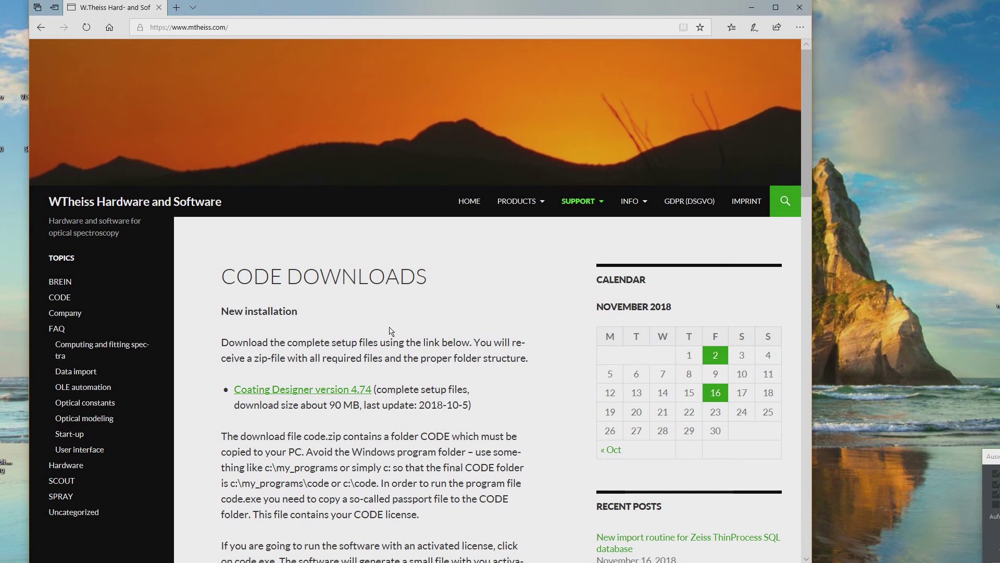
{"action": "scroll", "coordinate": [391, 332], "scroll_direction": "down", "scroll_amount": 6}
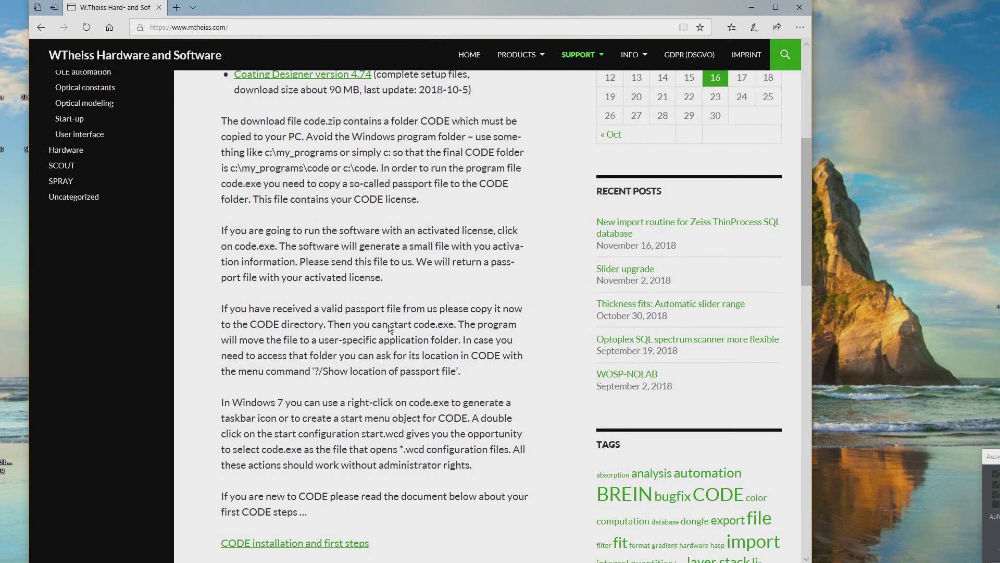
{"action": "scroll", "coordinate": [389, 328], "scroll_direction": "down", "scroll_amount": 9}
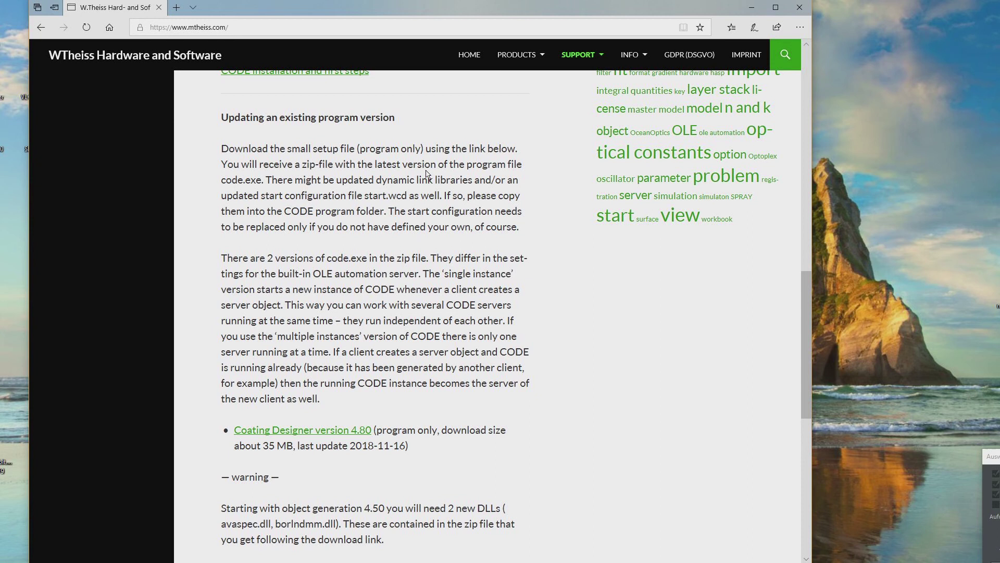
{"action": "scroll", "coordinate": [392, 222], "scroll_direction": "up", "scroll_amount": 10}
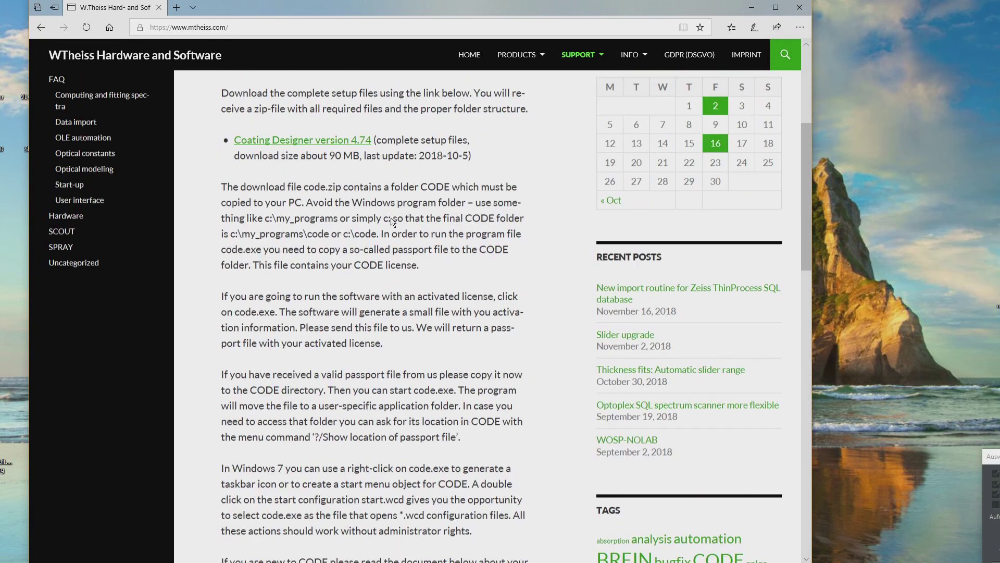
{"action": "scroll", "coordinate": [393, 221], "scroll_direction": "up", "scroll_amount": 4}
{"action": "scroll", "coordinate": [392, 222], "scroll_direction": "down", "scroll_amount": 2}
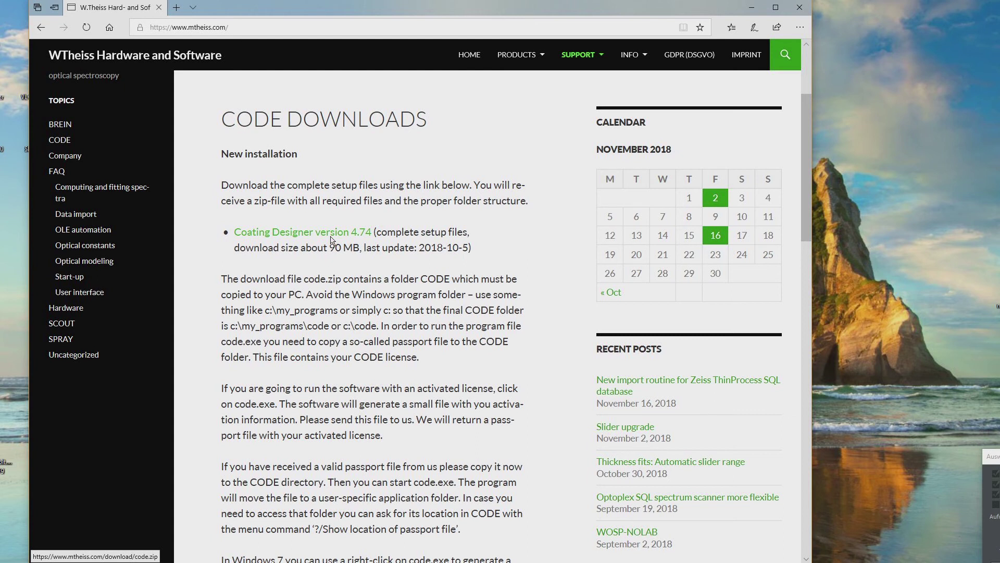
Start saving the complete setup archive code.zip for Coating Designer version 4.74 and cancel the running download.
{"action": "left_click", "coordinate": [312, 231]}
{"action": "left_click", "coordinate": [311, 233]}
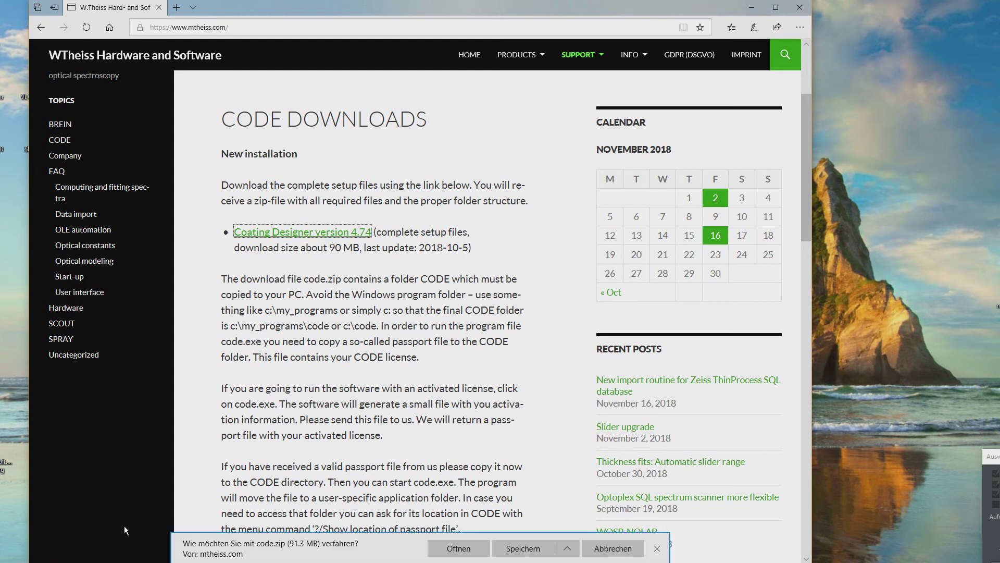
{"action": "left_click", "coordinate": [523, 549]}
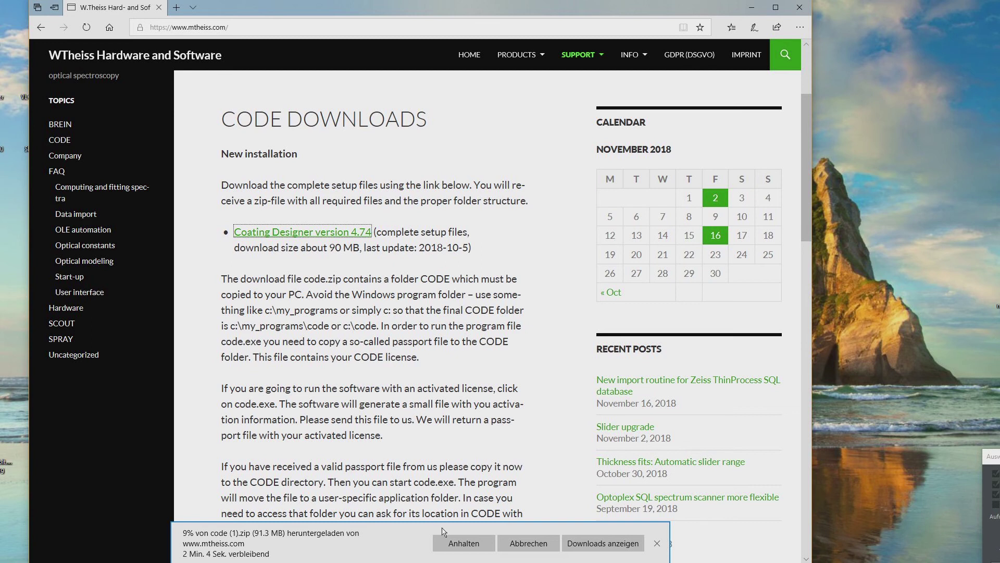
{"action": "left_click", "coordinate": [525, 546]}
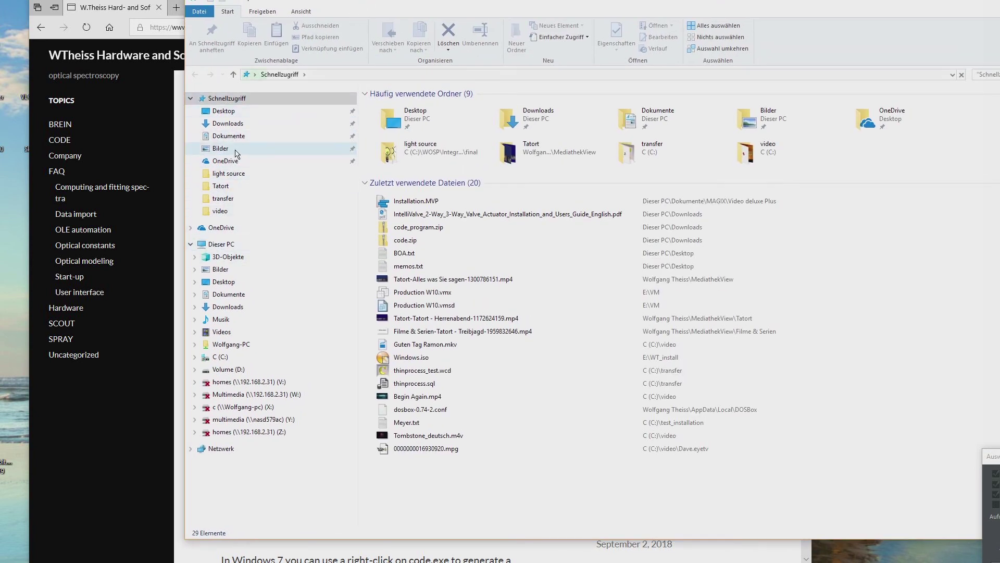
In File Explorer, open code.zip in the Downloads folder and copy its CODE folder to drive C.
{"action": "left_click", "coordinate": [234, 125]}
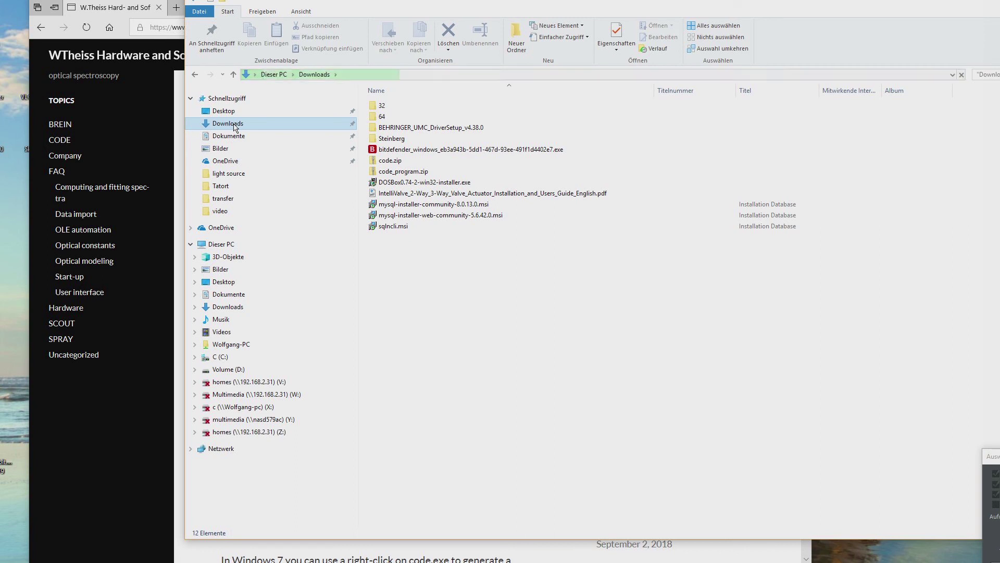
{"action": "left_click", "coordinate": [398, 164]}
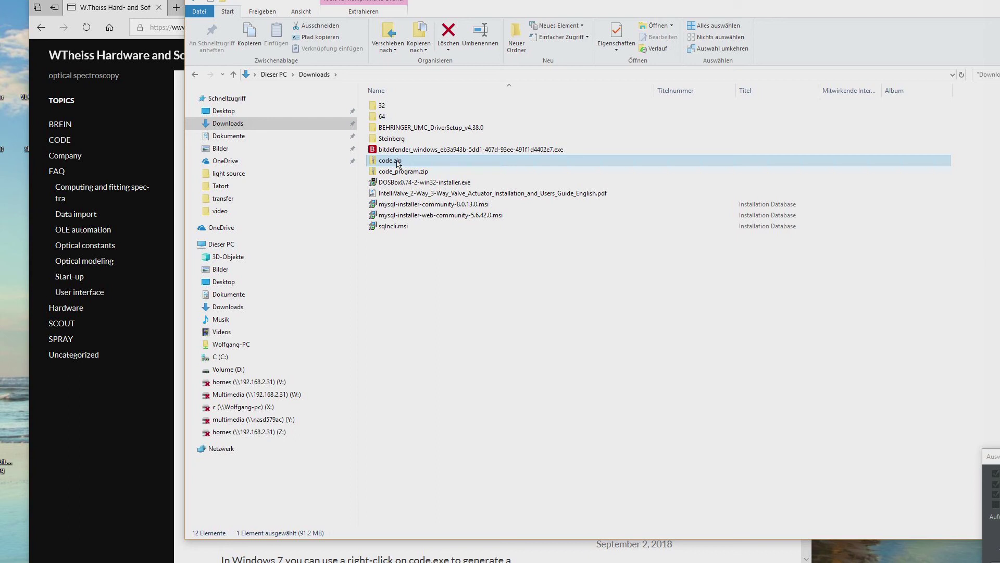
{"action": "left_click", "coordinate": [386, 161]}
{"action": "double_click", "coordinate": [386, 161]}
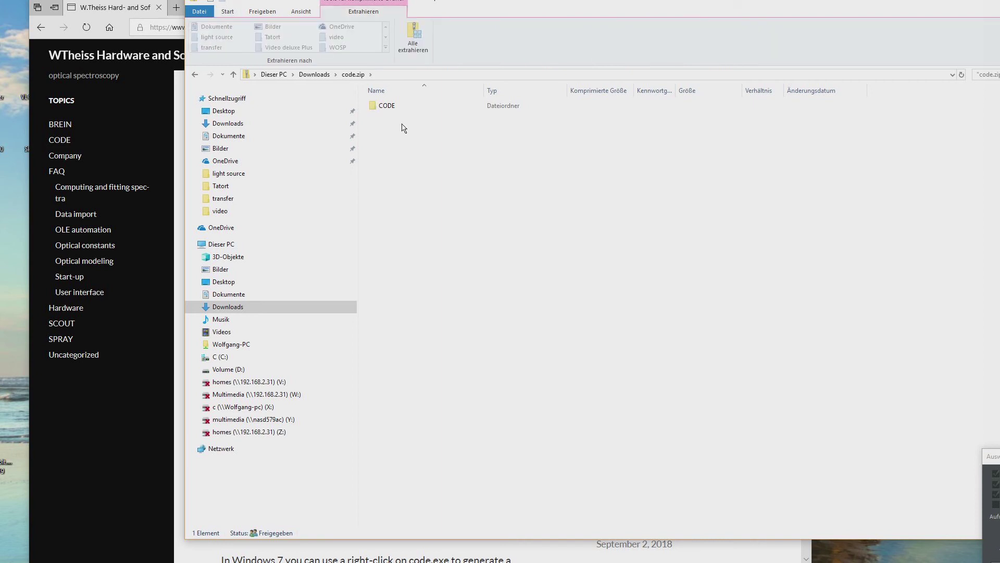
{"action": "left_click", "coordinate": [388, 108]}
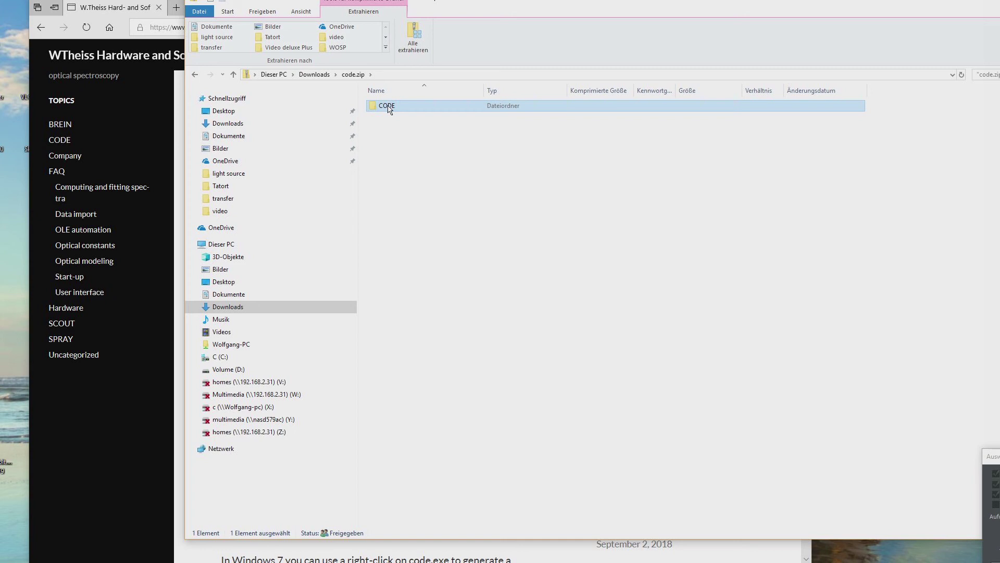
{"action": "left_click_drag", "start_coordinate": [388, 108], "coordinate": [252, 358]}
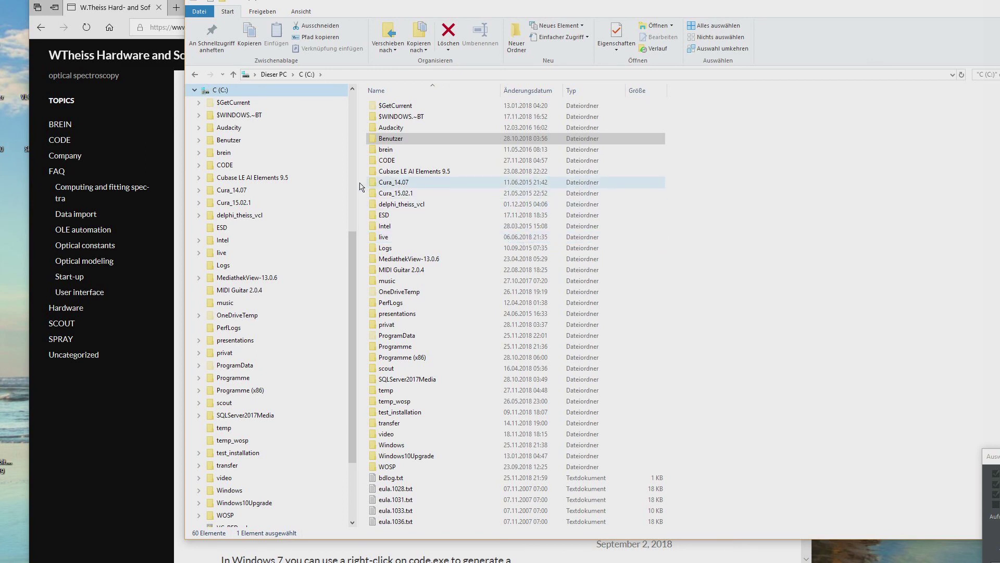
Open the CODE folder on drive C and check the file details of code.exe and data_factory.exe.
{"action": "left_click", "coordinate": [396, 162]}
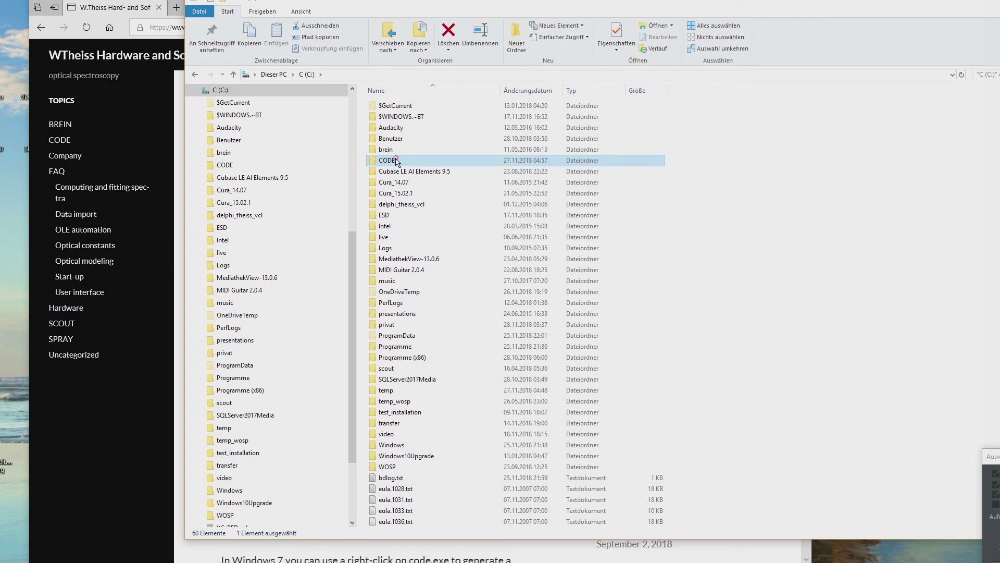
{"action": "double_click", "coordinate": [396, 161]}
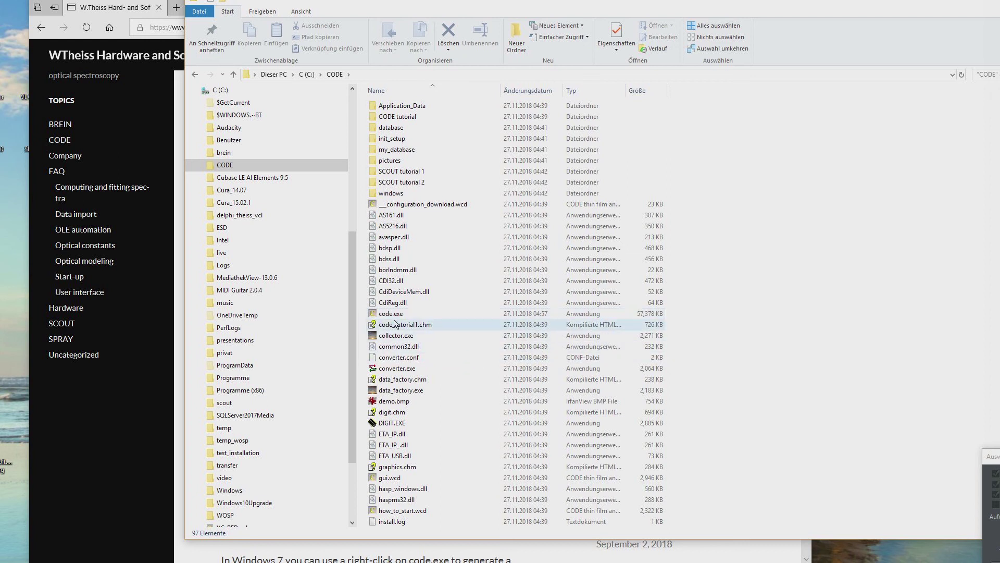
{"action": "mouse_move", "coordinate": [397, 316]}
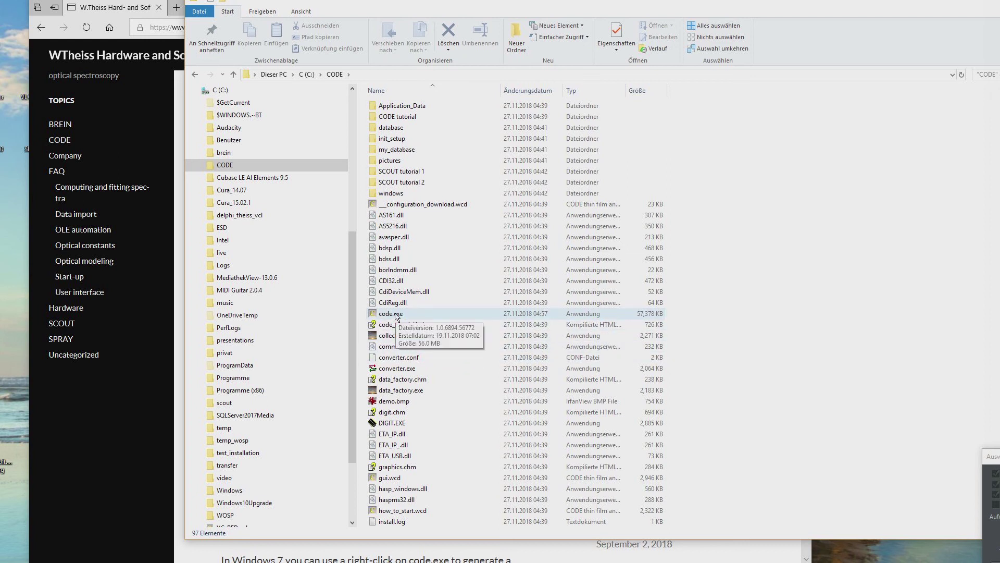
{"action": "mouse_move", "coordinate": [490, 391]}
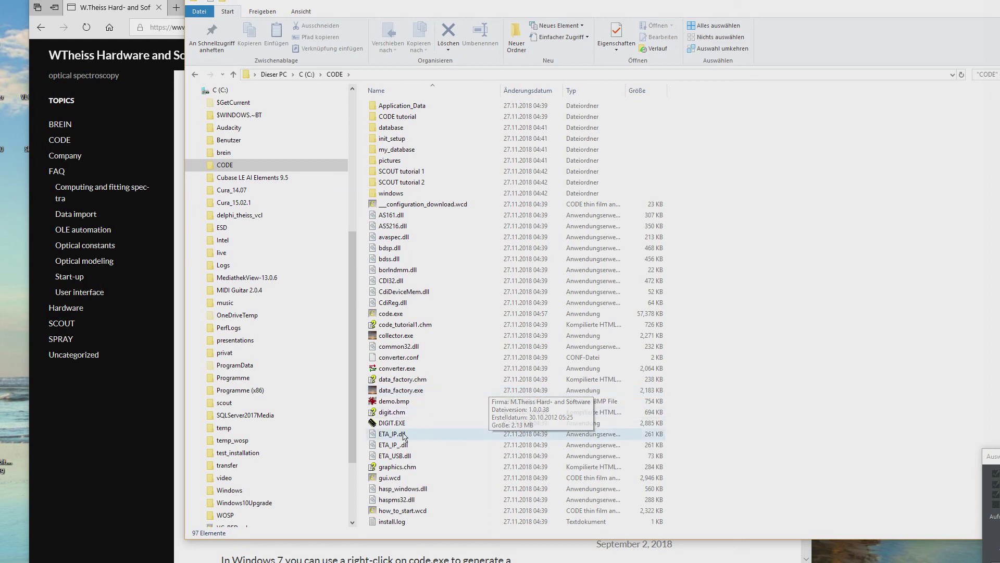
Launch DIGIT.EXE from the CODE folder, look at the Digit program window and close it.
{"action": "mouse_move", "coordinate": [399, 428]}
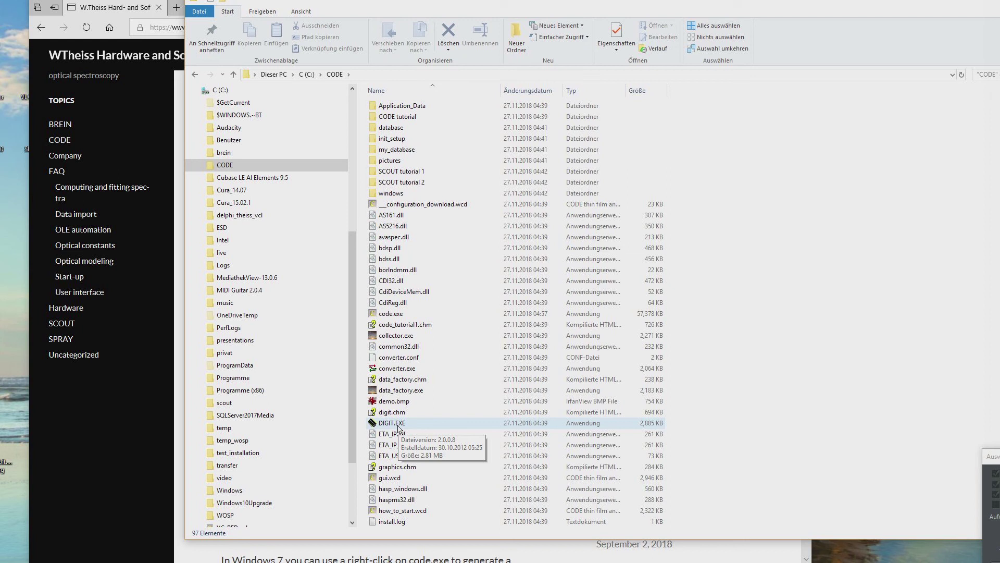
{"action": "left_click", "coordinate": [399, 428]}
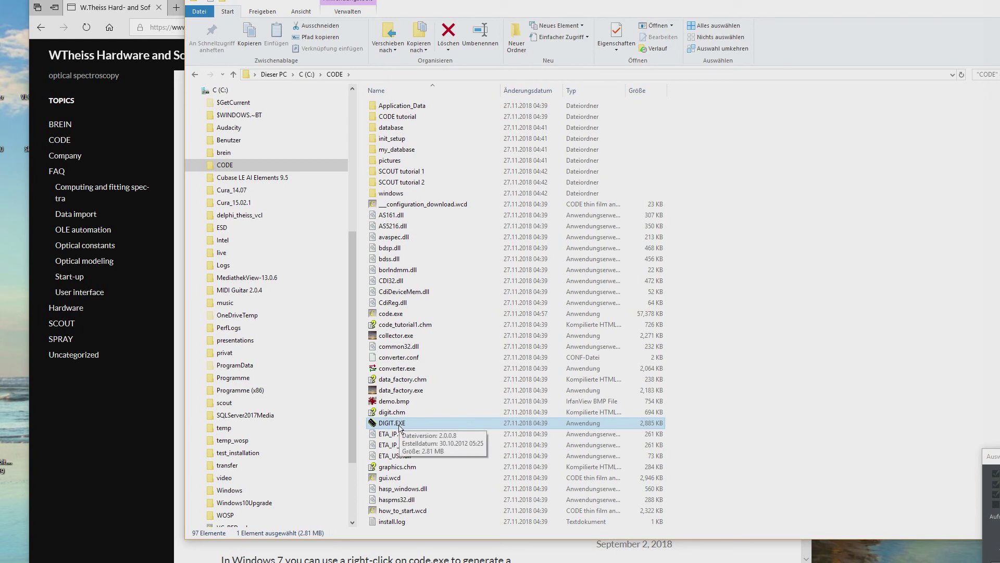
{"action": "double_click", "coordinate": [399, 429]}
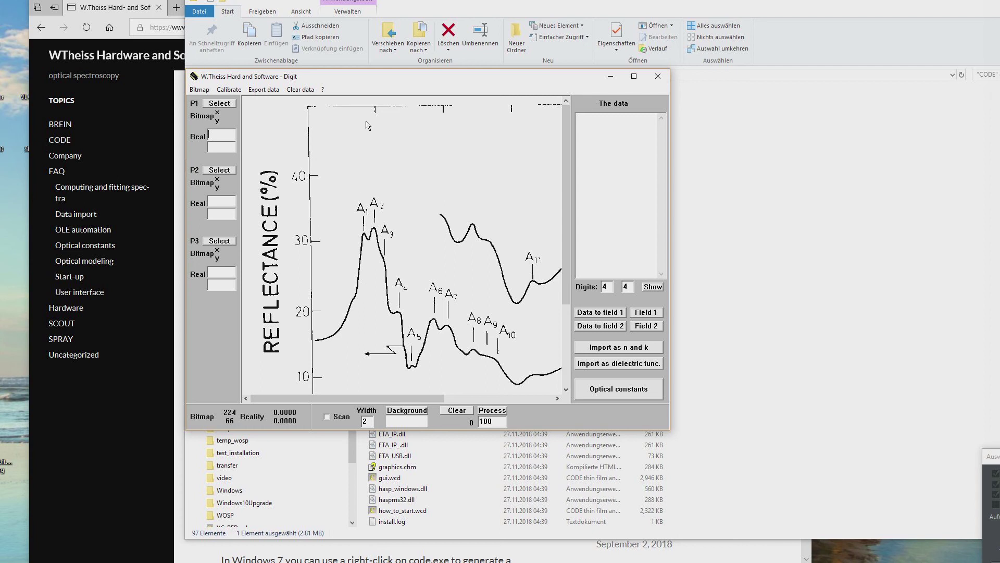
{"action": "left_click_drag", "start_coordinate": [361, 80], "coordinate": [400, 98]}
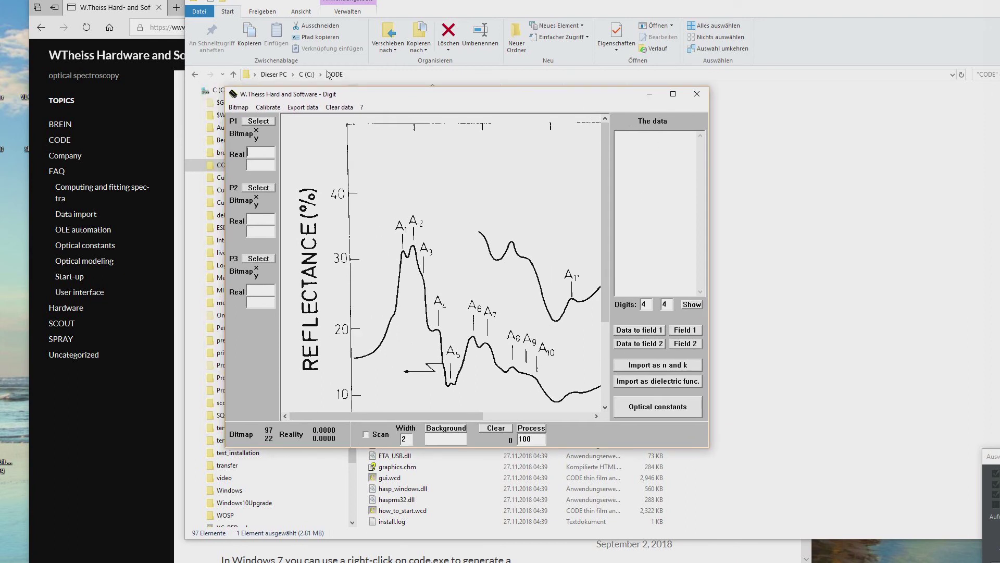
{"action": "left_click", "coordinate": [697, 95]}
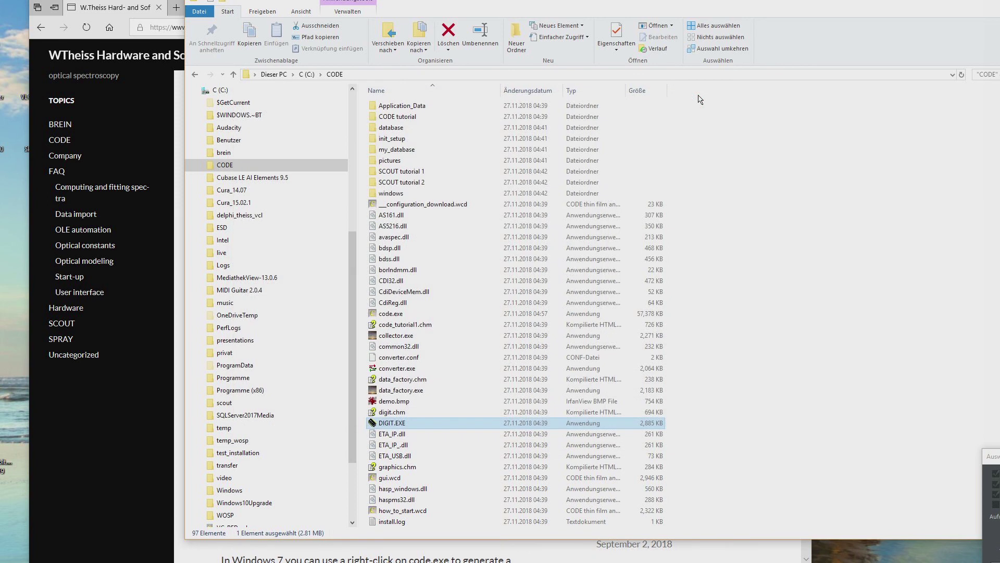
Run code.exe, decline selecting a passport file yourself, and acknowledge the licence activation message.
{"action": "left_click", "coordinate": [392, 315]}
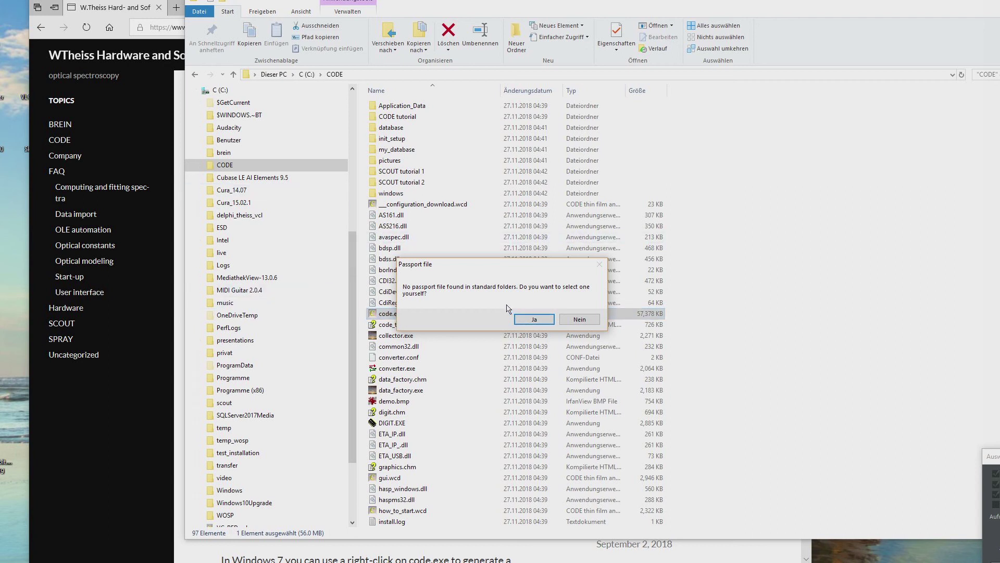
{"action": "left_click", "coordinate": [578, 319]}
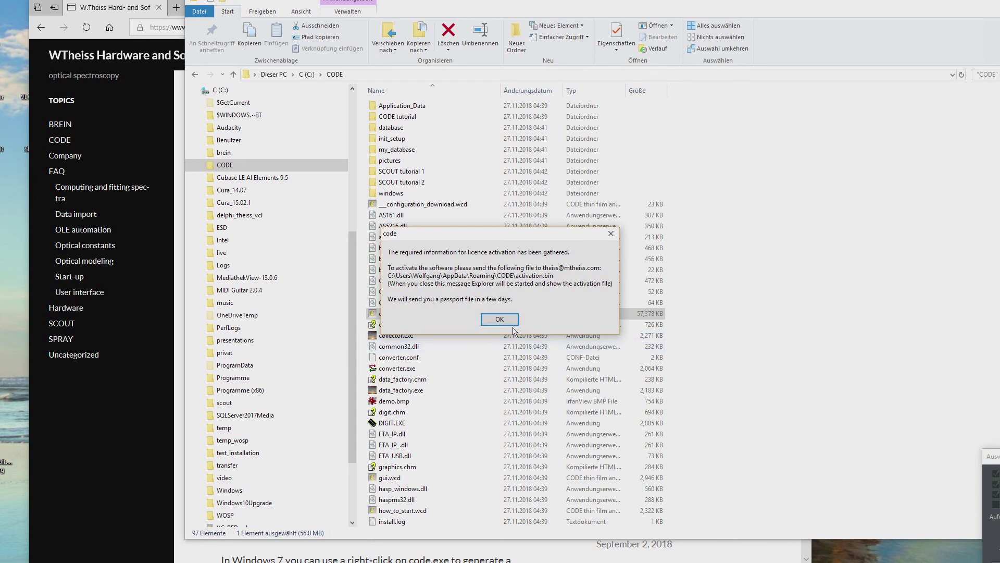
{"action": "left_click", "coordinate": [500, 319]}
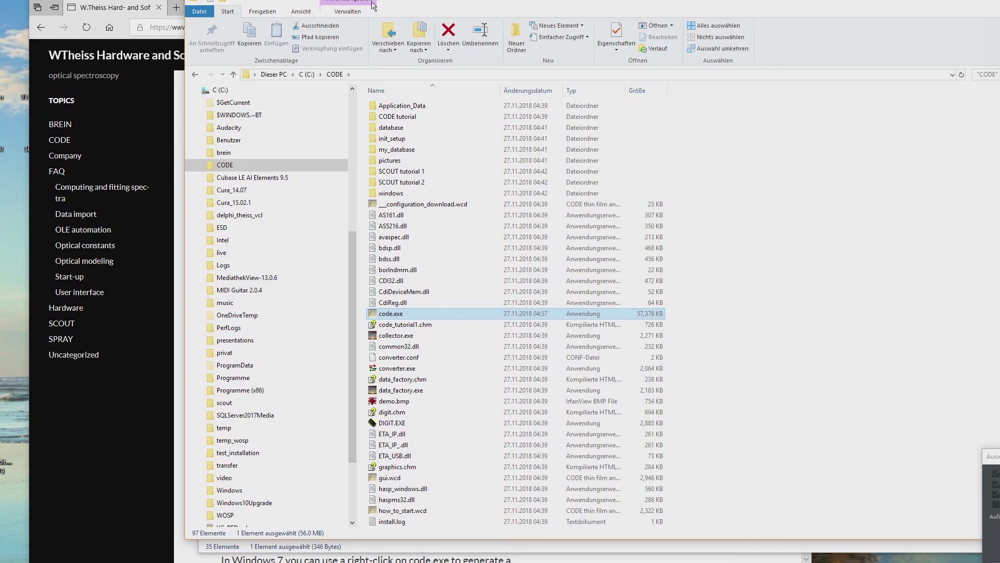
Move the C:\CODE window aside and locate activation.bin in the AppData Roaming CODE folder, leaving its name as it is.
{"action": "left_click_drag", "start_coordinate": [395, 9], "coordinate": [700, 135]}
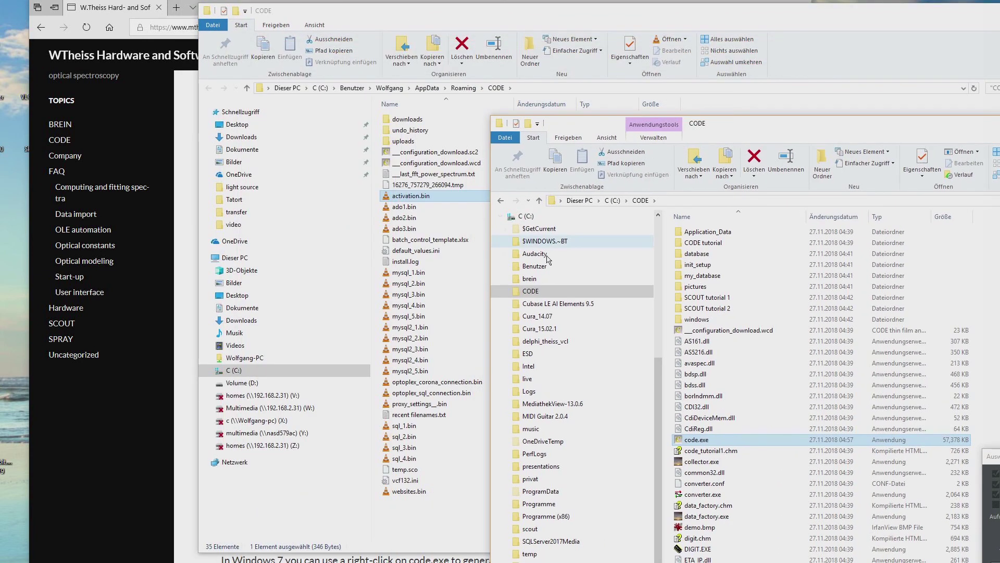
{"action": "left_click", "coordinate": [436, 197]}
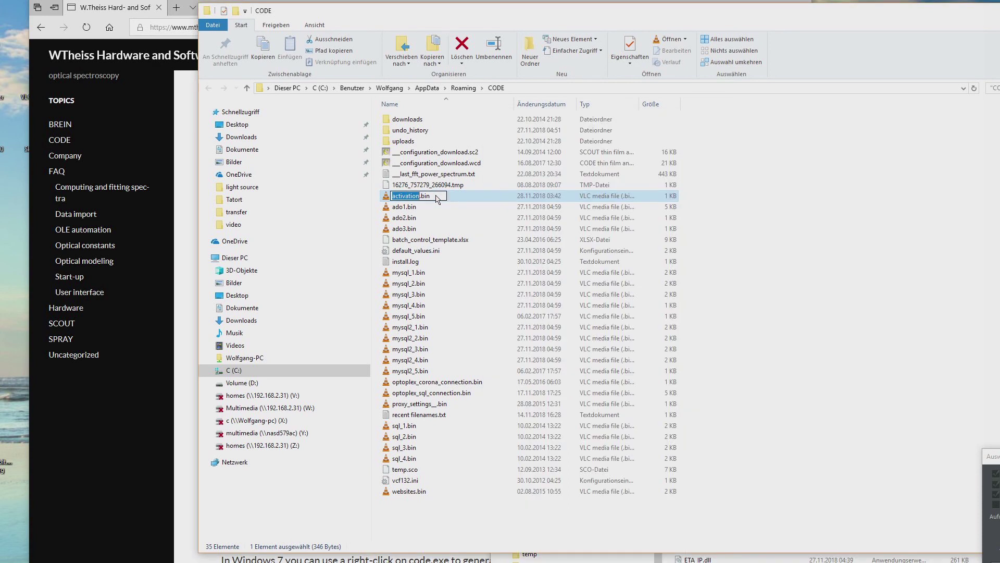
{"action": "left_click", "coordinate": [473, 199]}
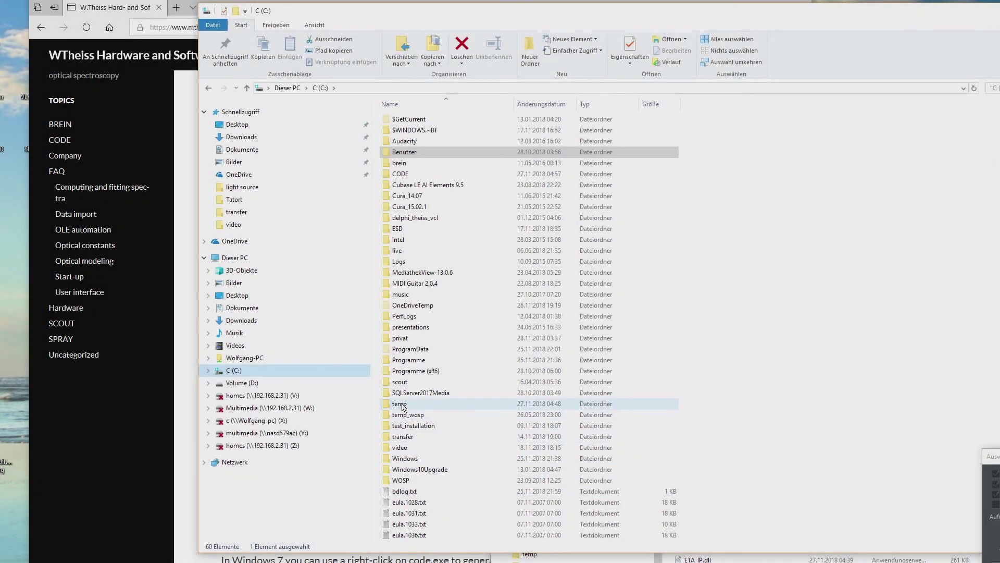
Copy code_passport.wtp from the temp folder on drive C into the C:\CODE folder.
{"action": "double_click", "coordinate": [400, 405]}
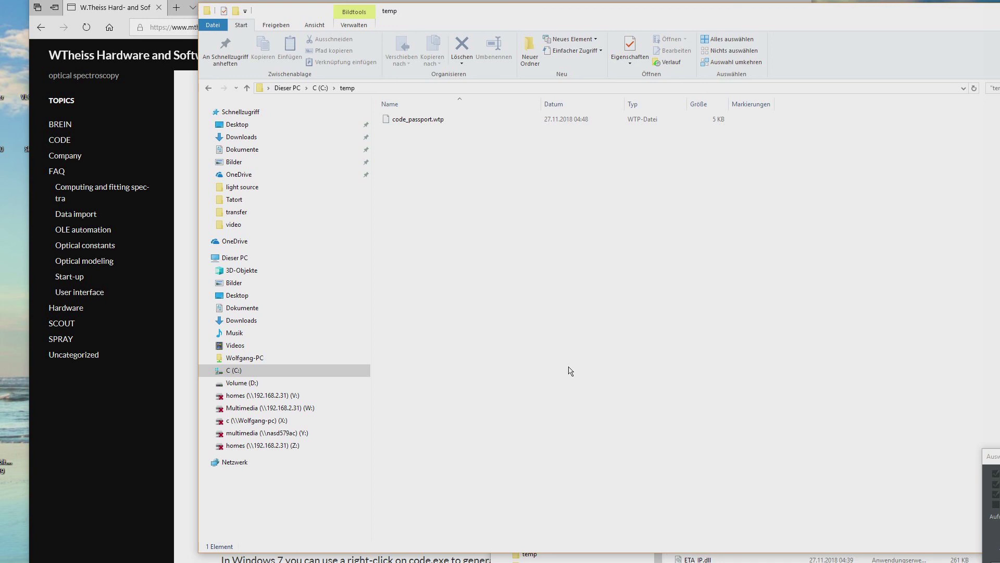
{"action": "left_click", "coordinate": [417, 121]}
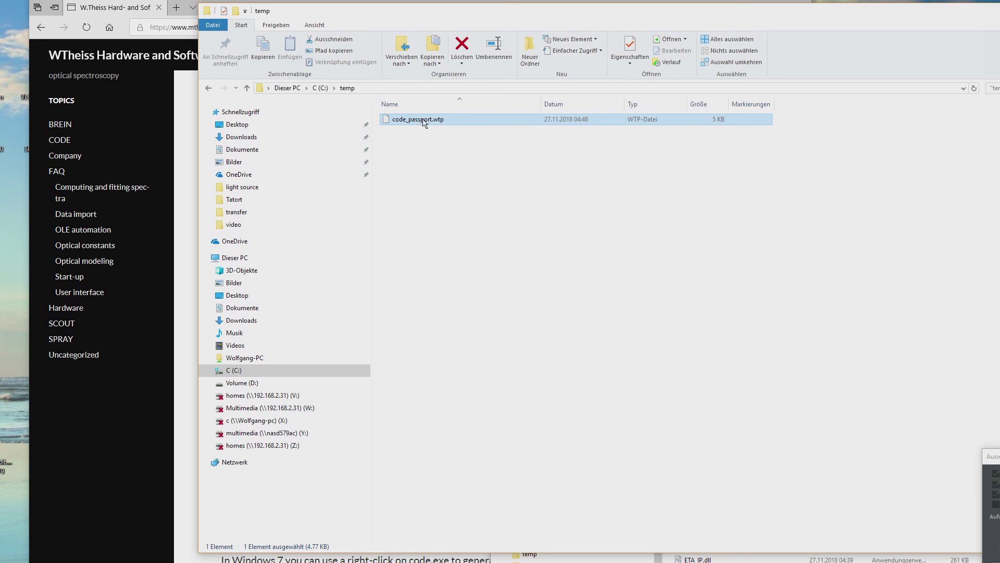
{"action": "right_click", "coordinate": [424, 123]}
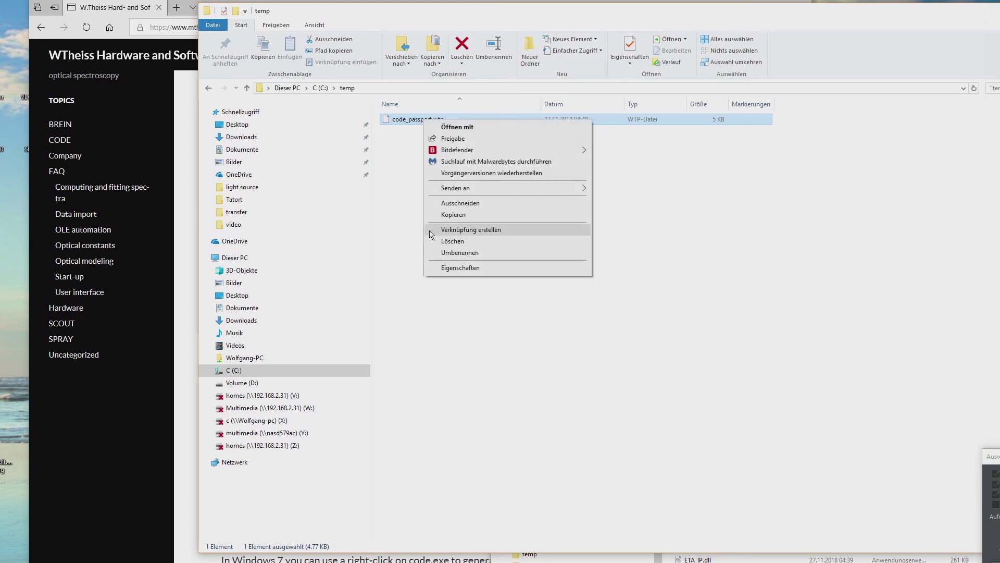
{"action": "left_click", "coordinate": [449, 214]}
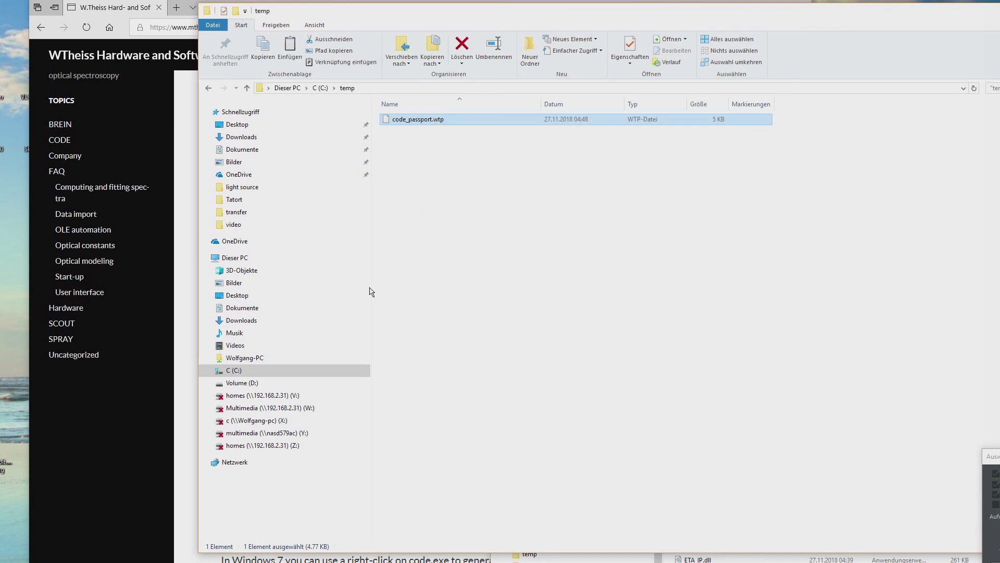
{"action": "left_click", "coordinate": [254, 372]}
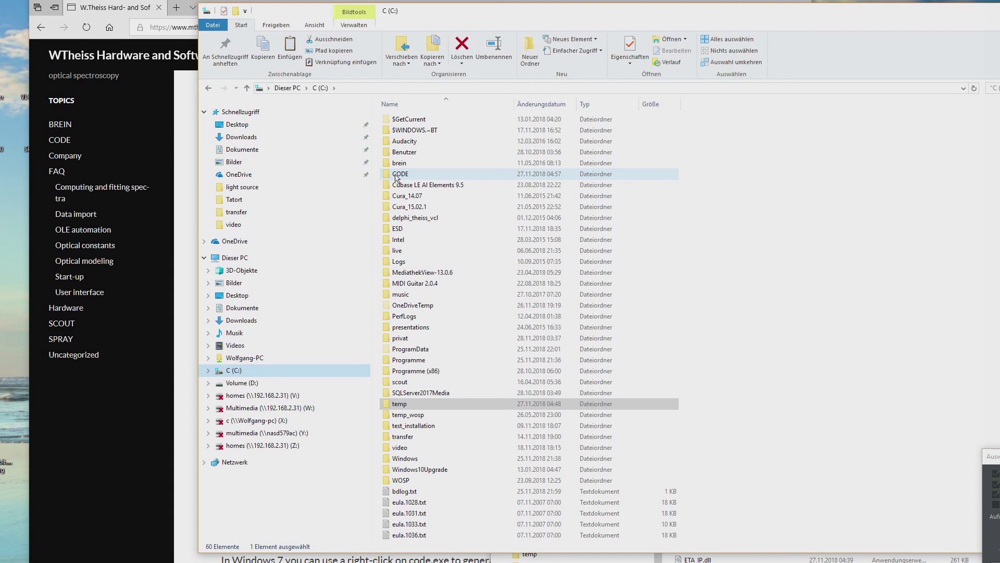
{"action": "double_click", "coordinate": [396, 175]}
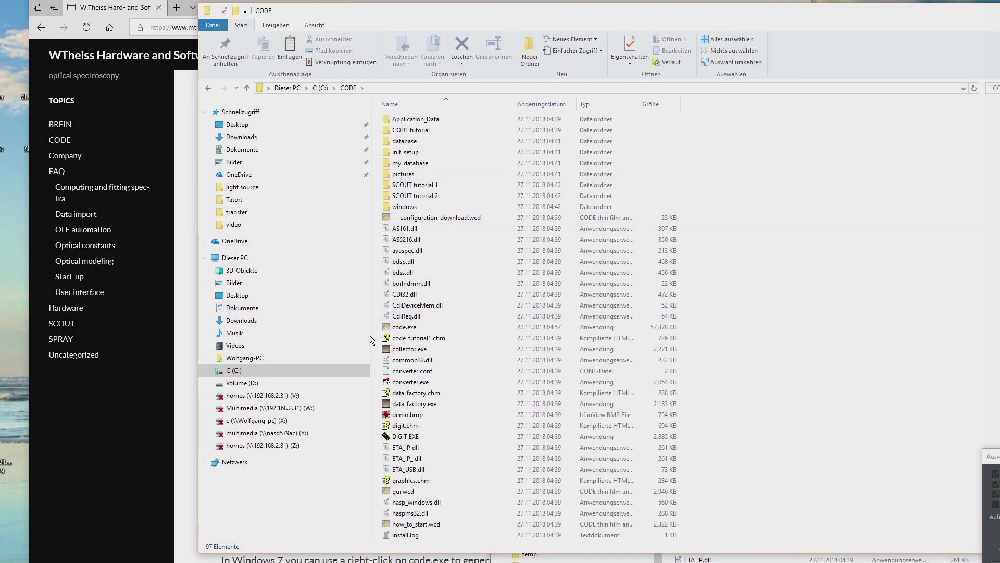
{"action": "left_click", "coordinate": [396, 328]}
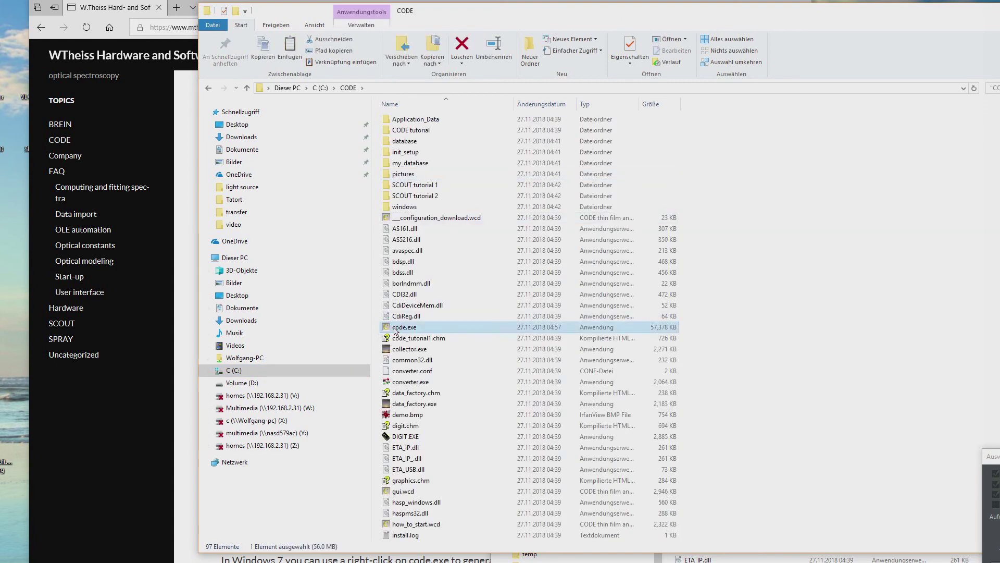
{"action": "left_click", "coordinate": [709, 331]}
{"action": "right_click", "coordinate": [709, 331]}
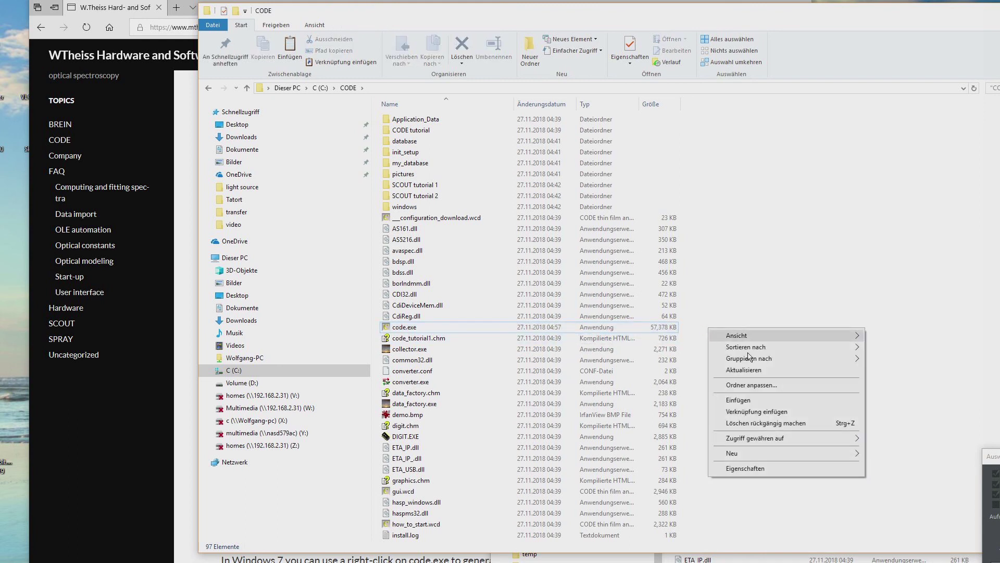
{"action": "left_click", "coordinate": [747, 400]}
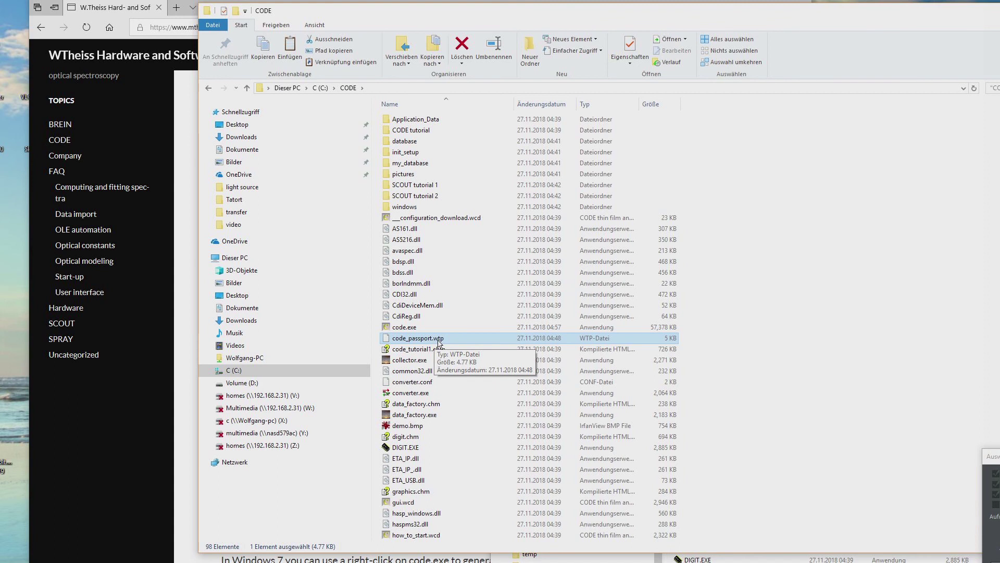
Run code.exe with the passport file in place, acknowledge the message about its relocation, and close the CODE window.
{"action": "left_click", "coordinate": [409, 329]}
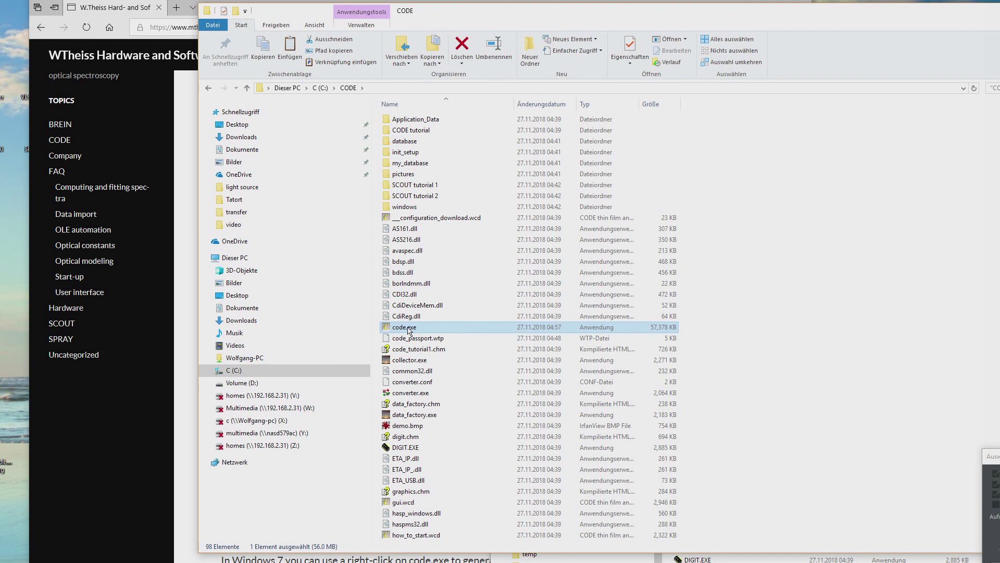
{"action": "double_click", "coordinate": [409, 329]}
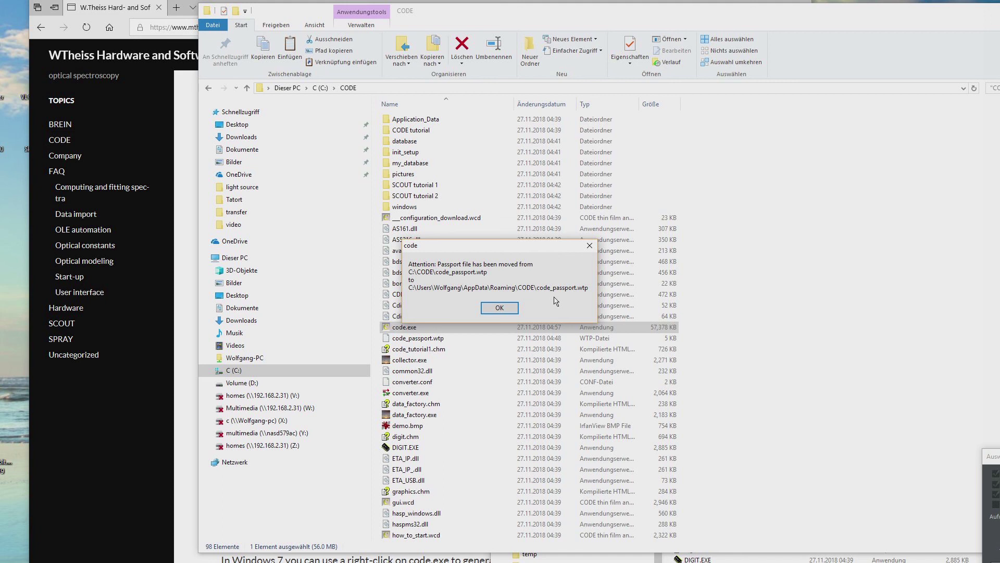
{"action": "left_click", "coordinate": [499, 307]}
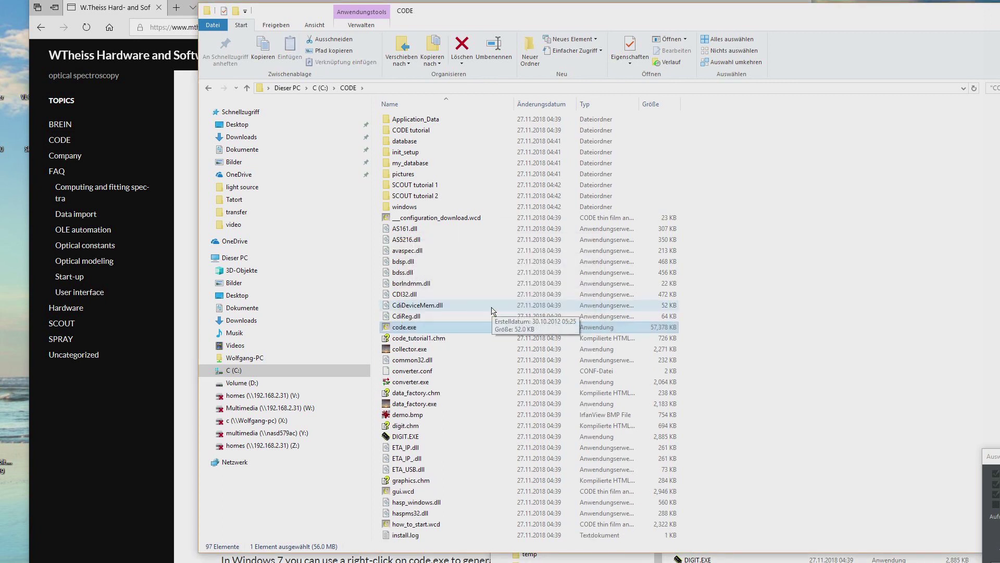
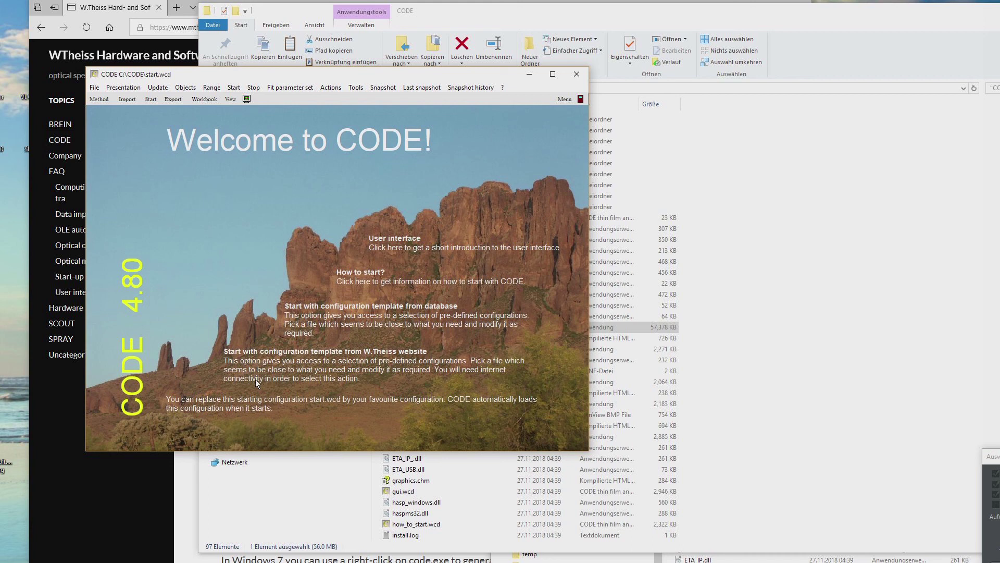
{"action": "left_click", "coordinate": [576, 76]}
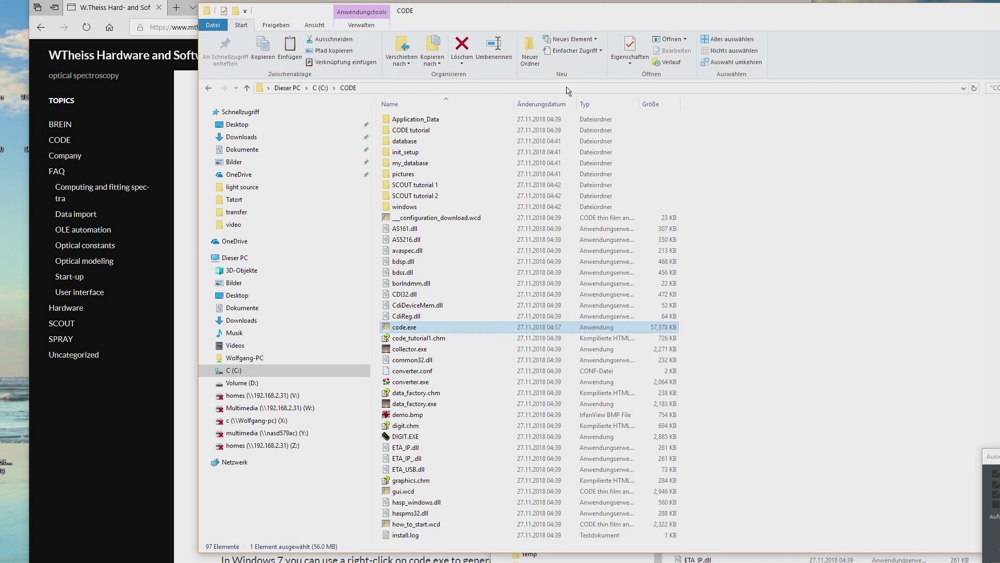
Clear space on the desktop by moving the CODE folder window and minimising the browser, and create a desktop shortcut to code.exe.
{"action": "left_click_drag", "start_coordinate": [447, 13], "coordinate": [632, 119]}
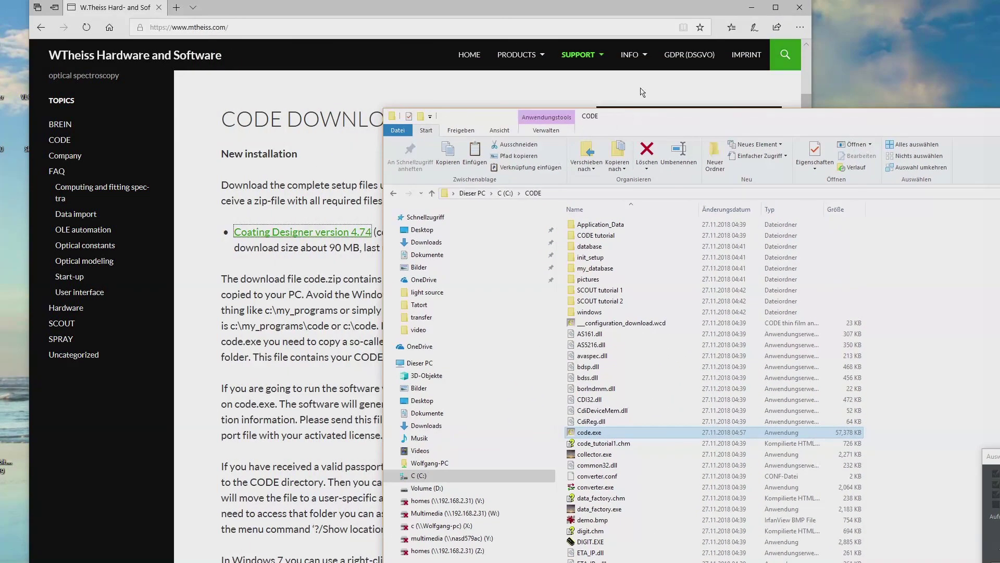
{"action": "left_click", "coordinate": [752, 8]}
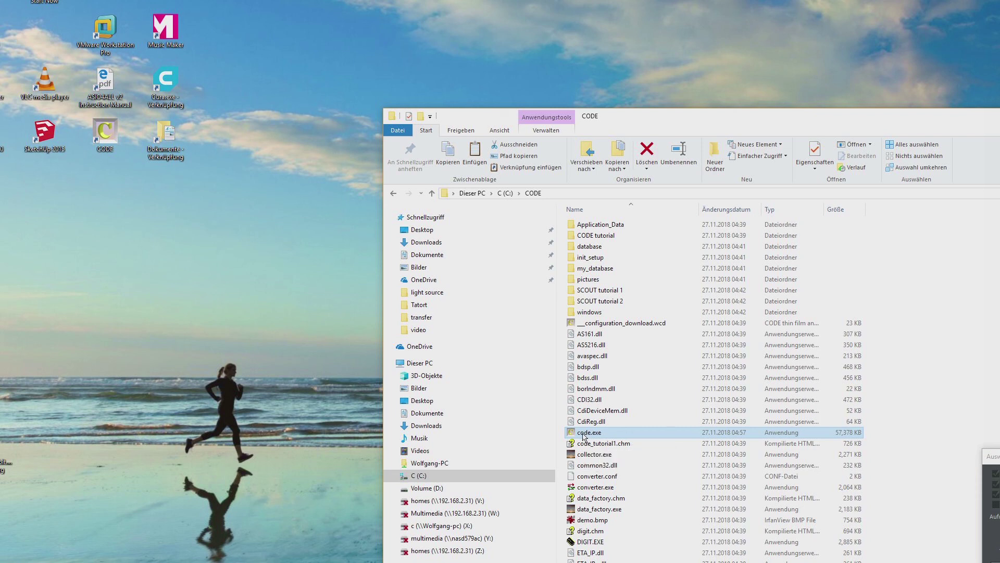
{"action": "left_click_drag", "start_coordinate": [584, 436], "coordinate": [196, 310]}
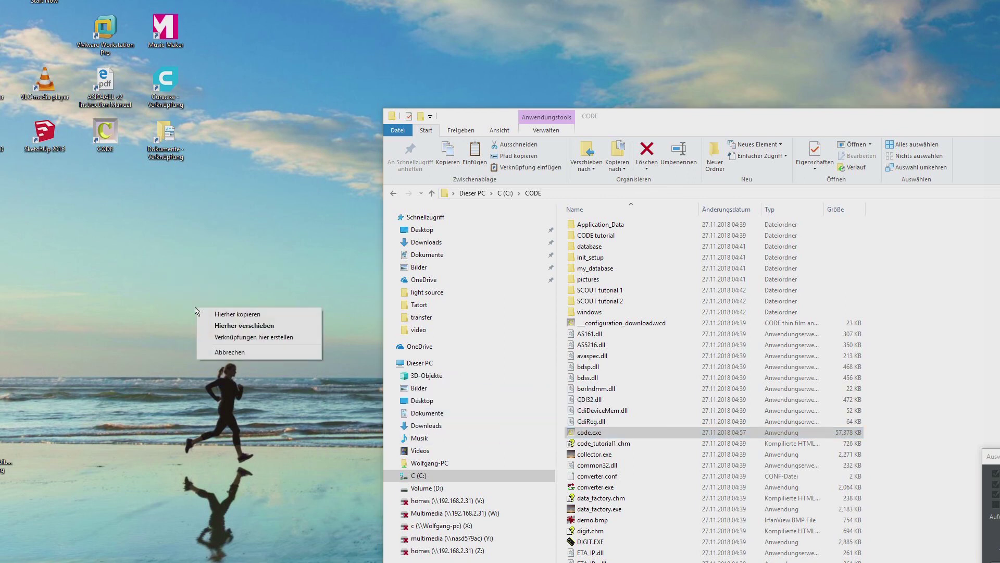
{"action": "left_click", "coordinate": [238, 339]}
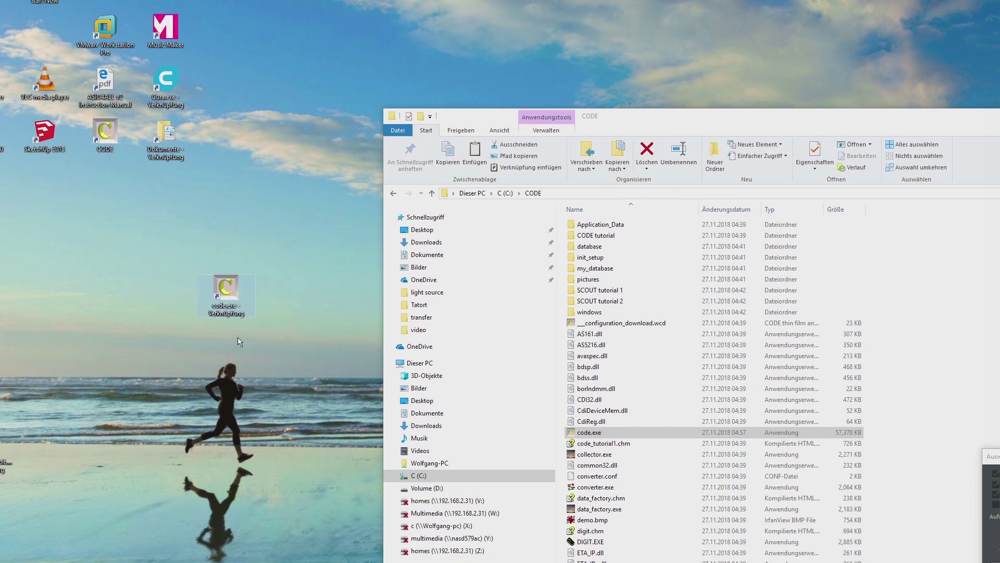
Rename the new desktop shortcut as CODE 4.80.
{"action": "key", "text": "F2"}
{"action": "type", "text": "CODE"}
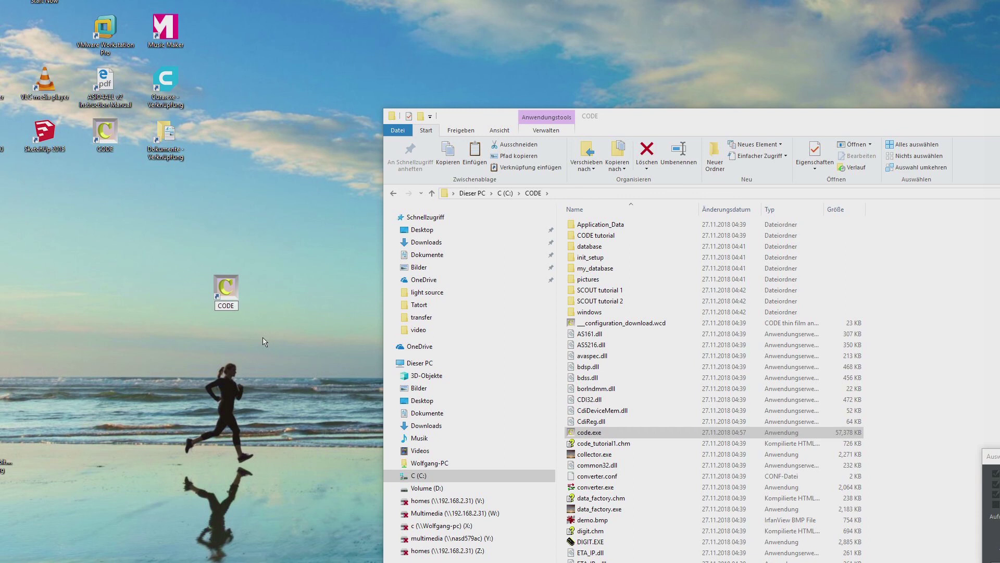
{"action": "type", "text": " 4.80"}
{"action": "key", "text": "Return"}
Launch CODE from its new desktop shortcut, move its window fully into view, and close it.
{"action": "left_click", "coordinate": [237, 286]}
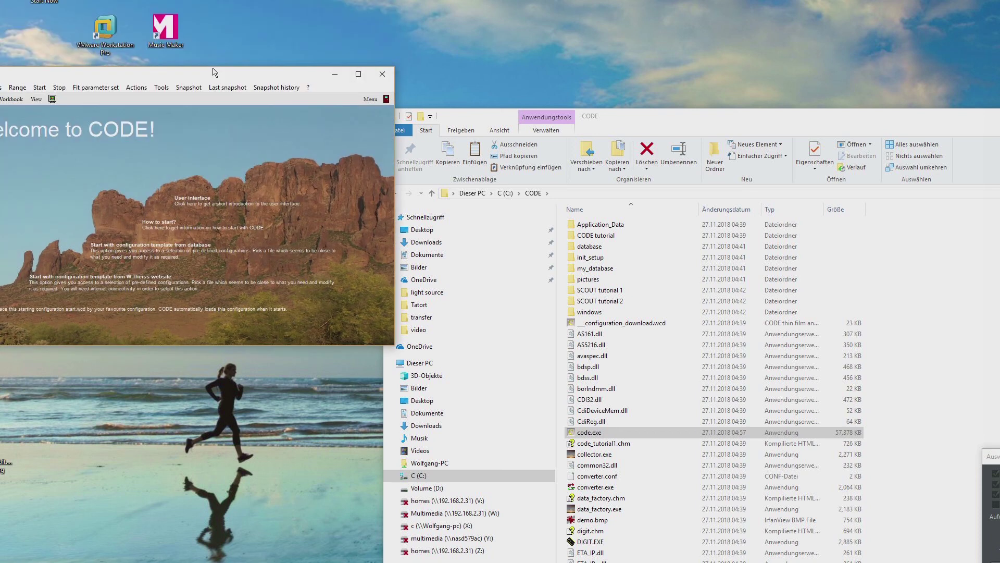
{"action": "left_click_drag", "start_coordinate": [76, 32], "coordinate": [275, 59]}
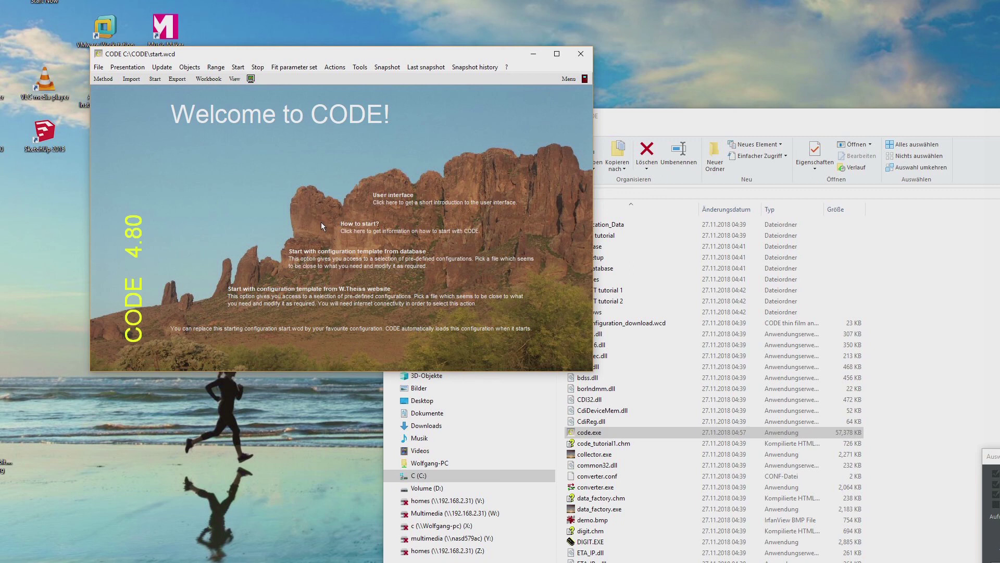
{"action": "left_click", "coordinate": [582, 56]}
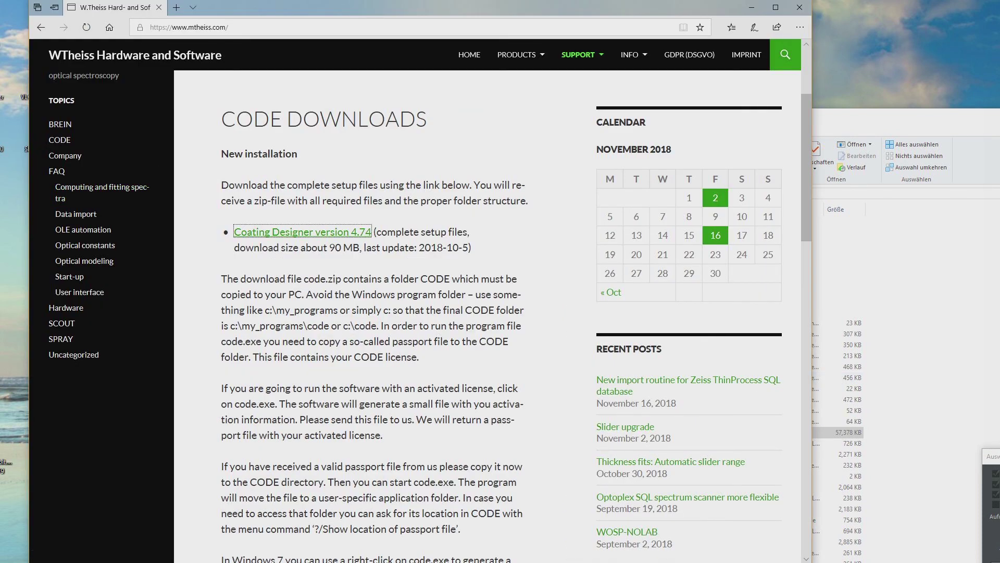
Switch to the WTheiss website in the browser and look through the posts in the CODE topic category.
{"action": "key", "text": "alt+Tab"}
{"action": "left_click_drag", "start_coordinate": [913, 131], "coordinate": [884, 134]}
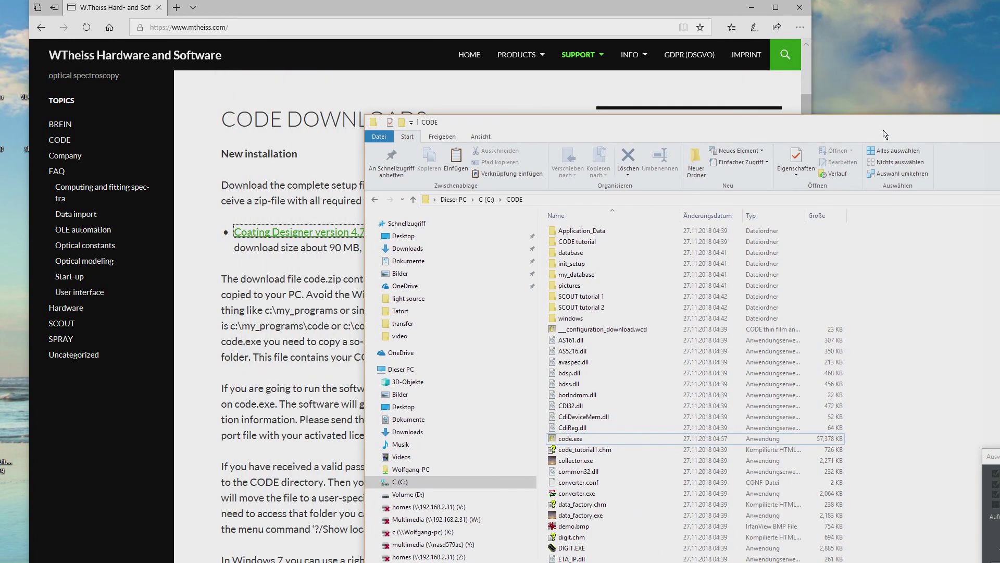
{"action": "left_click", "coordinate": [304, 100]}
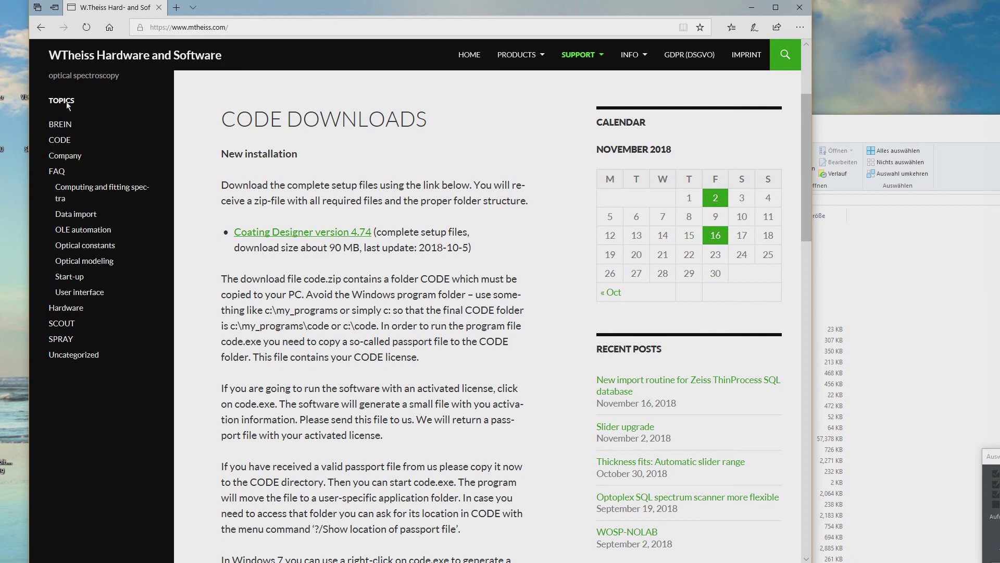
{"action": "left_click", "coordinate": [65, 140]}
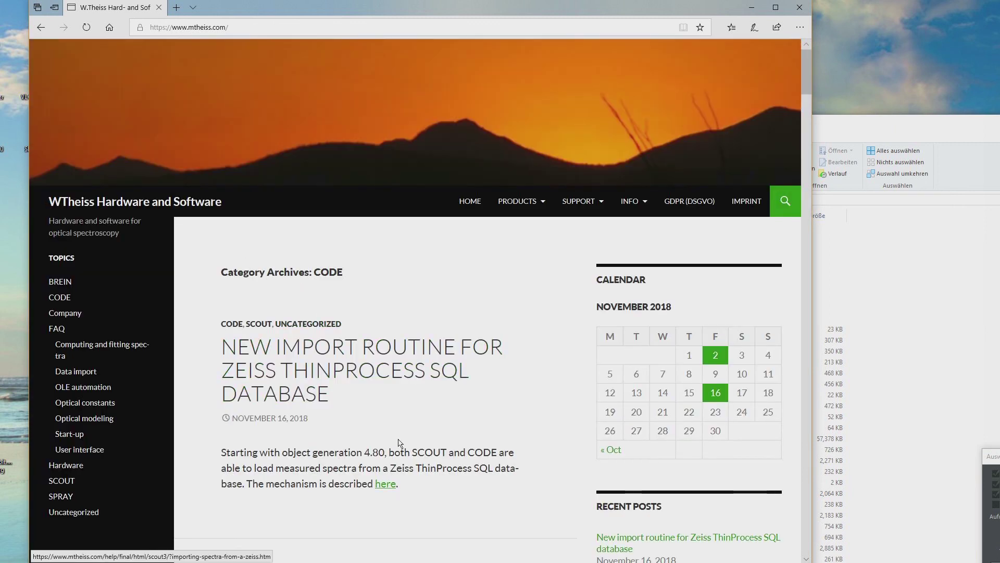
{"action": "scroll", "coordinate": [415, 401], "scroll_direction": "down", "scroll_amount": 3}
{"action": "scroll", "coordinate": [415, 401], "scroll_direction": "down", "scroll_amount": 3}
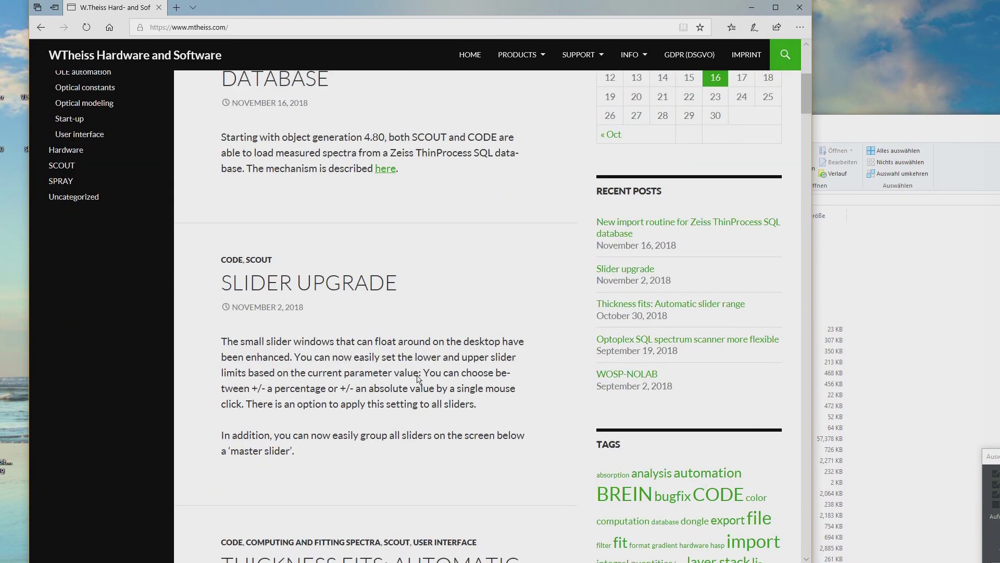
{"action": "scroll", "coordinate": [406, 323], "scroll_direction": "down", "scroll_amount": 9}
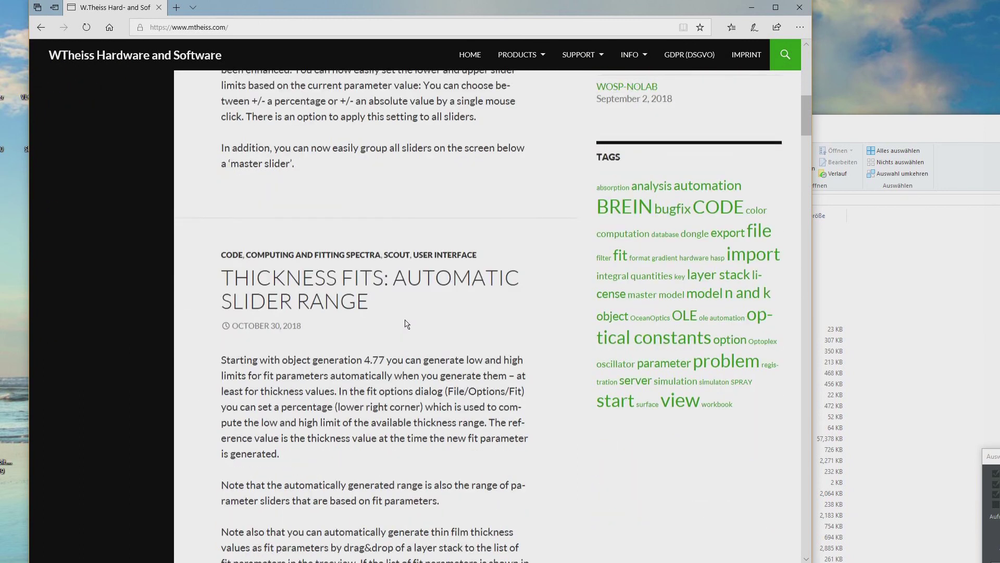
{"action": "scroll", "coordinate": [406, 321], "scroll_direction": "down", "scroll_amount": 10}
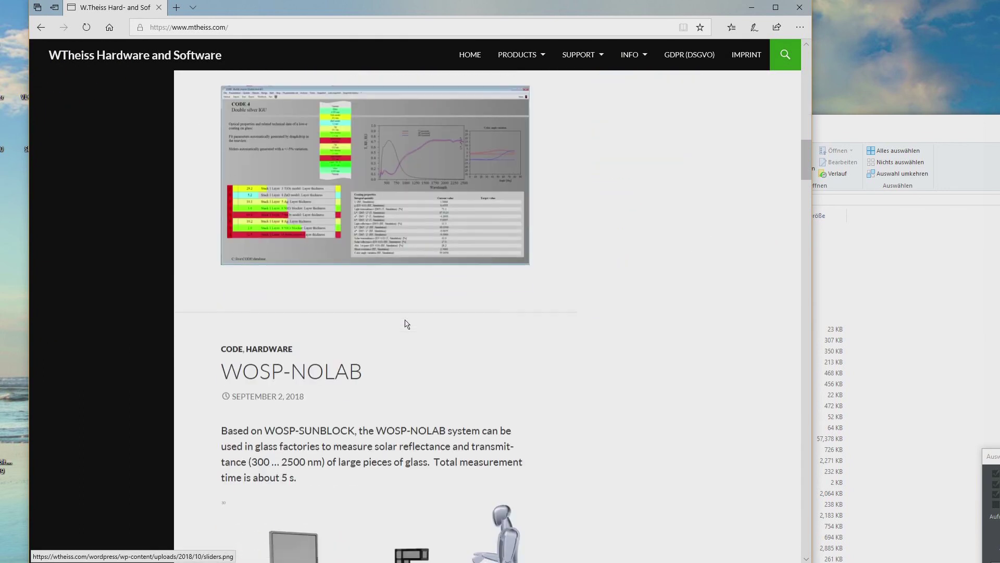
{"action": "scroll", "coordinate": [381, 306], "scroll_direction": "down", "scroll_amount": 5}
{"action": "scroll", "coordinate": [375, 320], "scroll_direction": "up", "scroll_amount": 18}
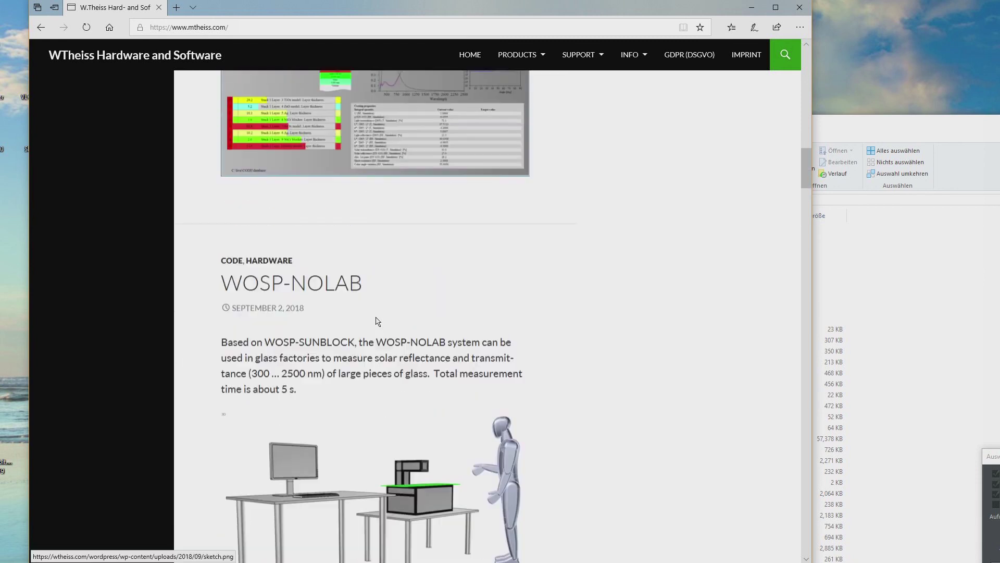
{"action": "scroll", "coordinate": [378, 320], "scroll_direction": "up", "scroll_amount": 15}
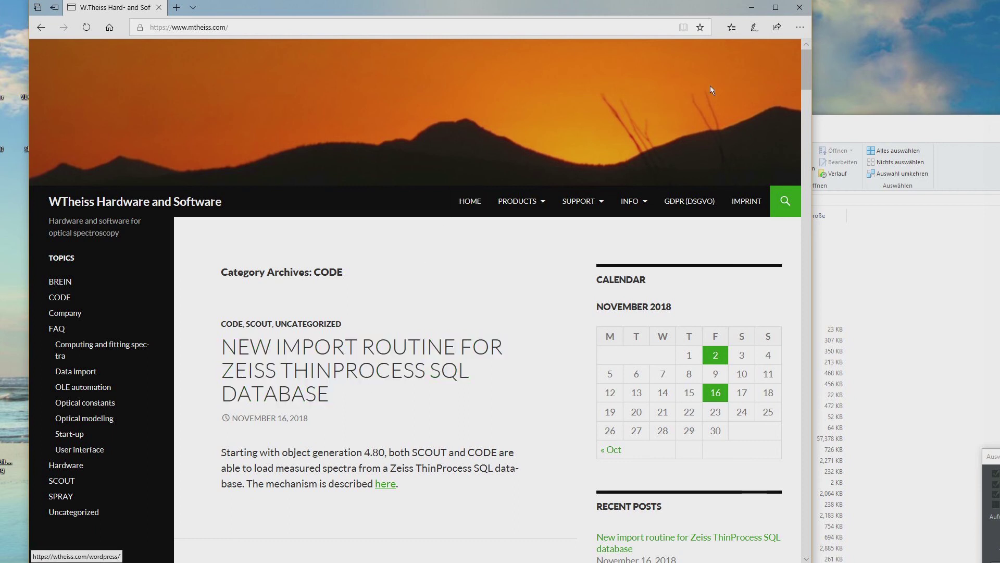
Minimise the browser, launch CODE from code.exe in the CODE folder, and move its window fully into view.
{"action": "left_click", "coordinate": [753, 9]}
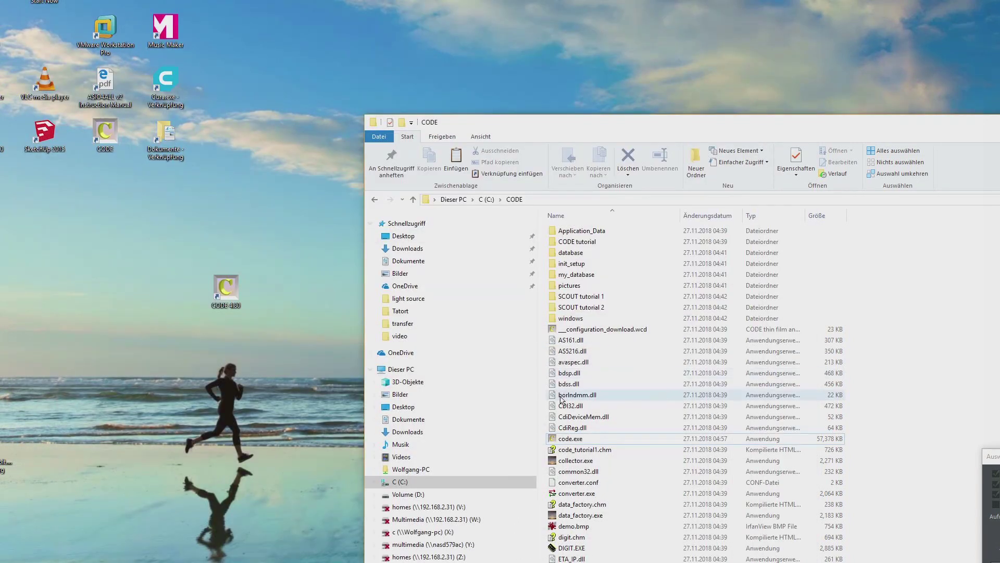
{"action": "left_click", "coordinate": [579, 442]}
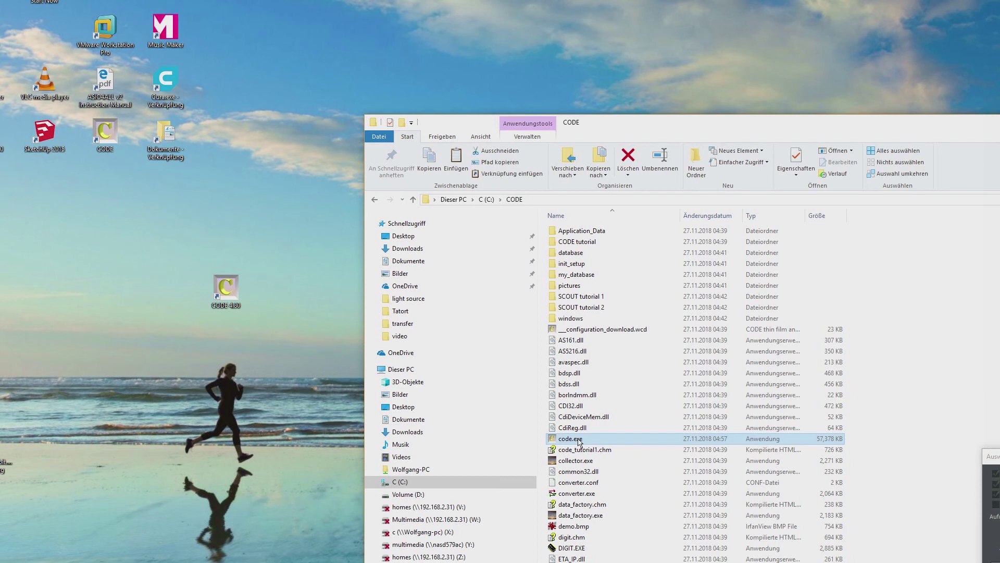
{"action": "double_click", "coordinate": [580, 439]}
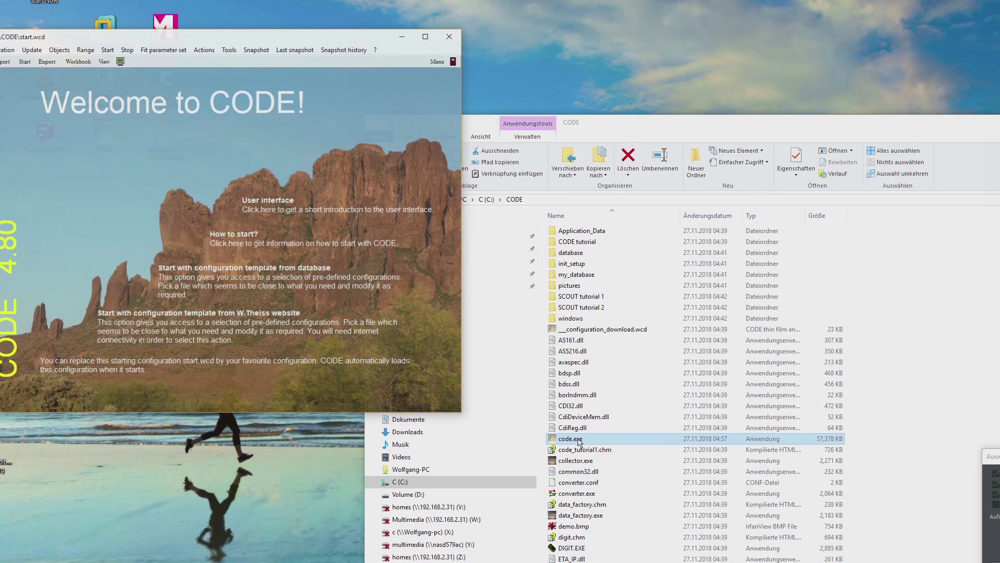
{"action": "left_click_drag", "start_coordinate": [115, 30], "coordinate": [223, 23]}
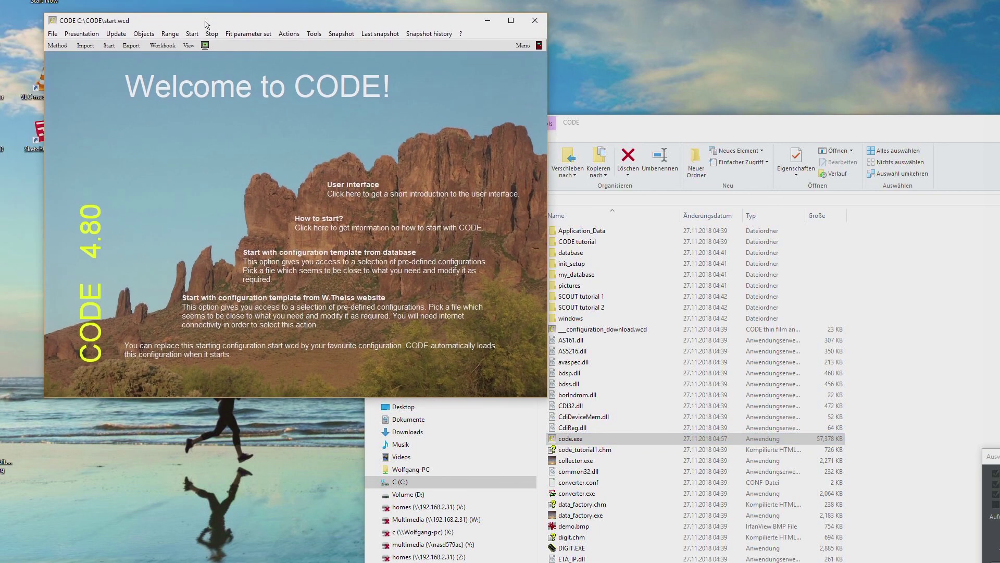
Check the licence and free-update period in CODE's About information, and close the program.
{"action": "left_click", "coordinate": [461, 33]}
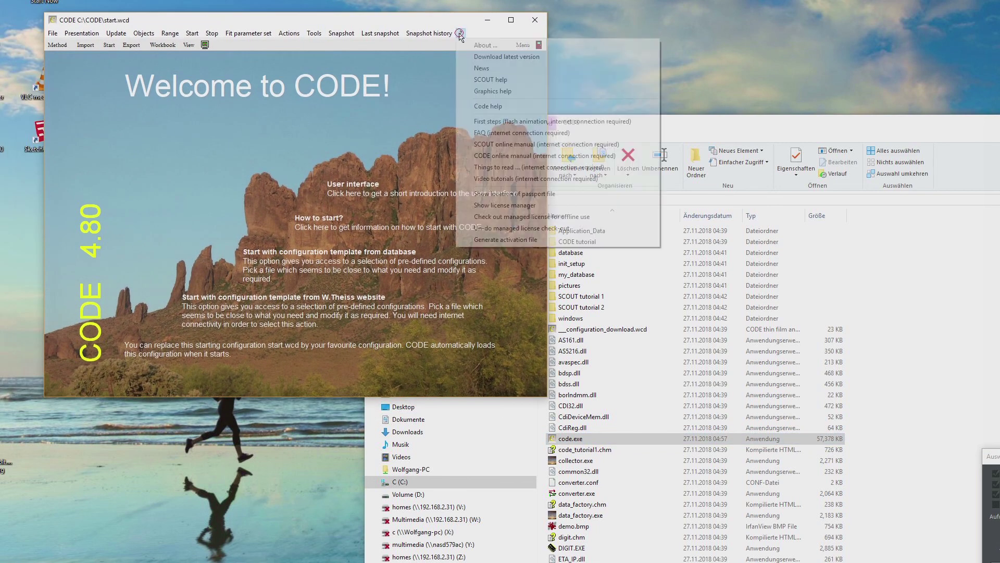
{"action": "left_click", "coordinate": [492, 45]}
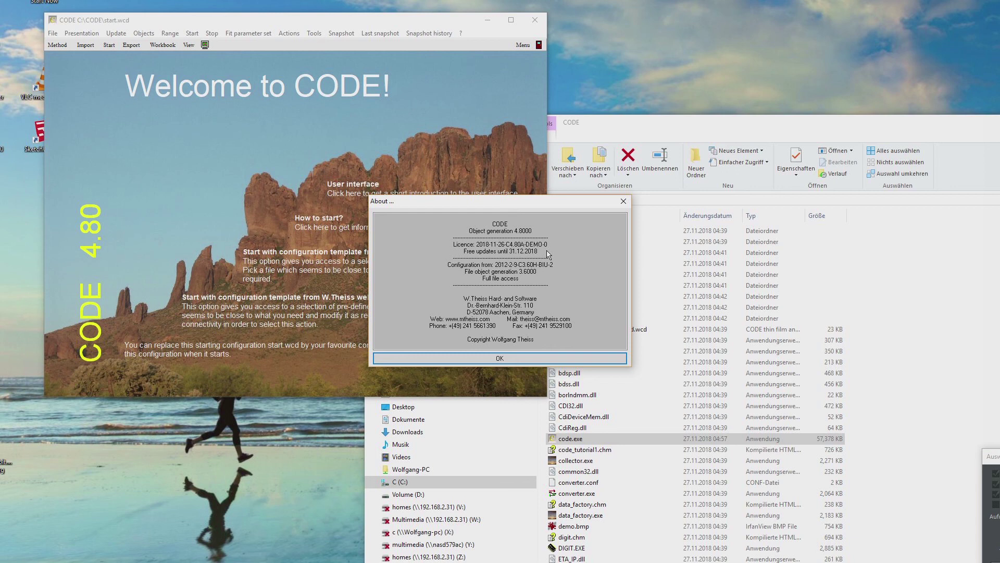
{"action": "left_click", "coordinate": [571, 359]}
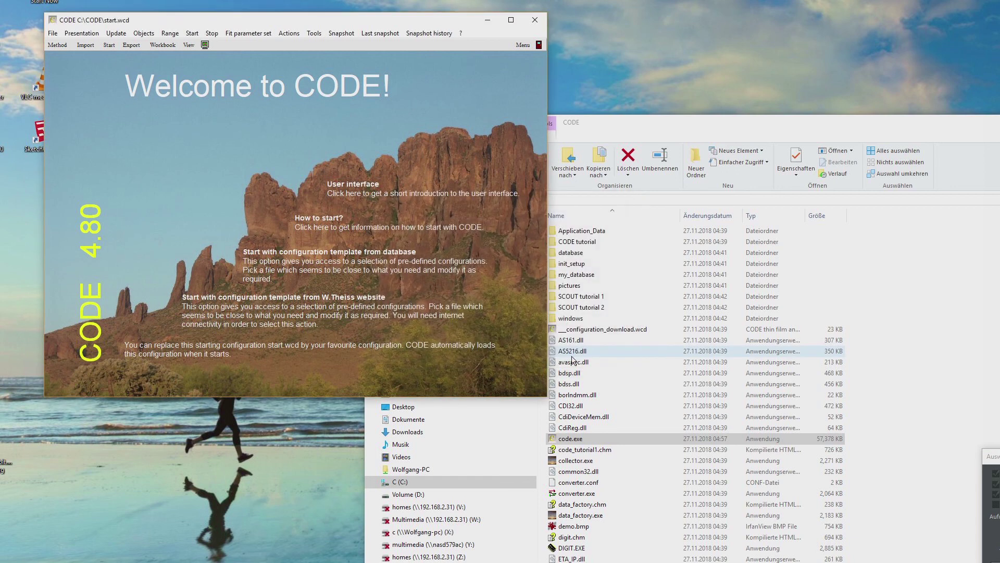
{"action": "left_click", "coordinate": [528, 21]}
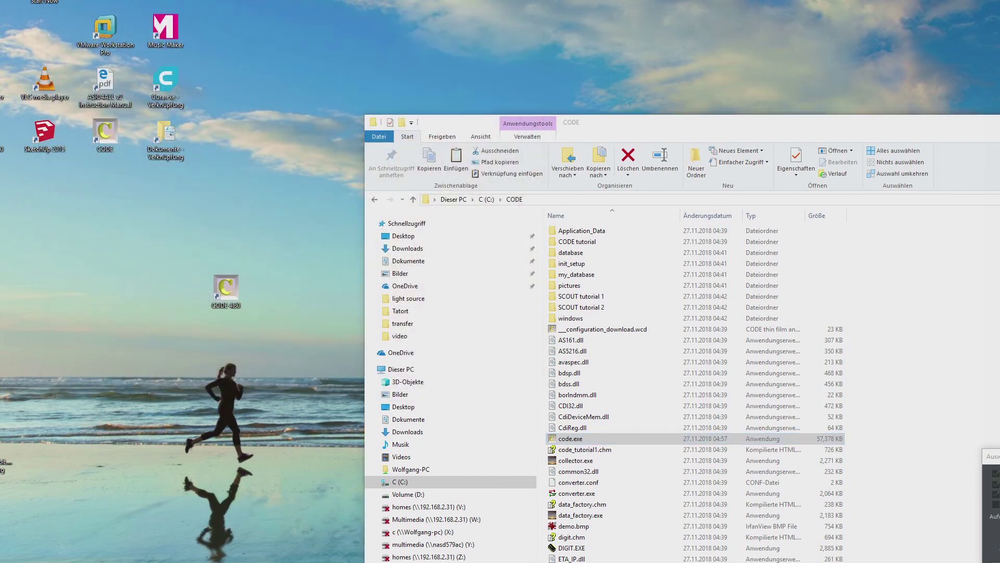
Switch to the WTheiss website in the browser and download the program-only Coating Designer version 4.80 from the CODE downloads page.
{"action": "key", "text": "alt+Tab"}
{"action": "mouse_move", "coordinate": [568, 211]}
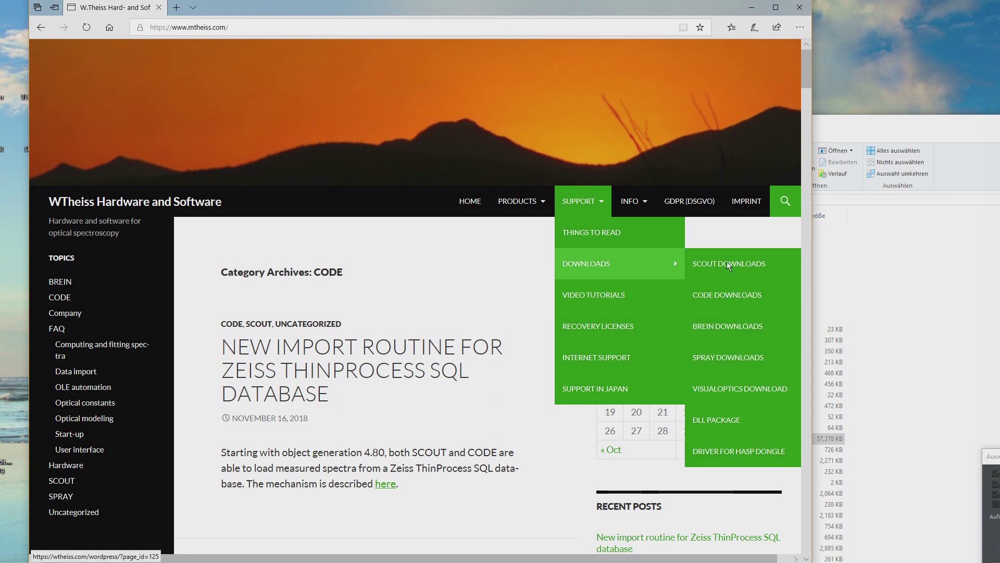
{"action": "left_click", "coordinate": [749, 294]}
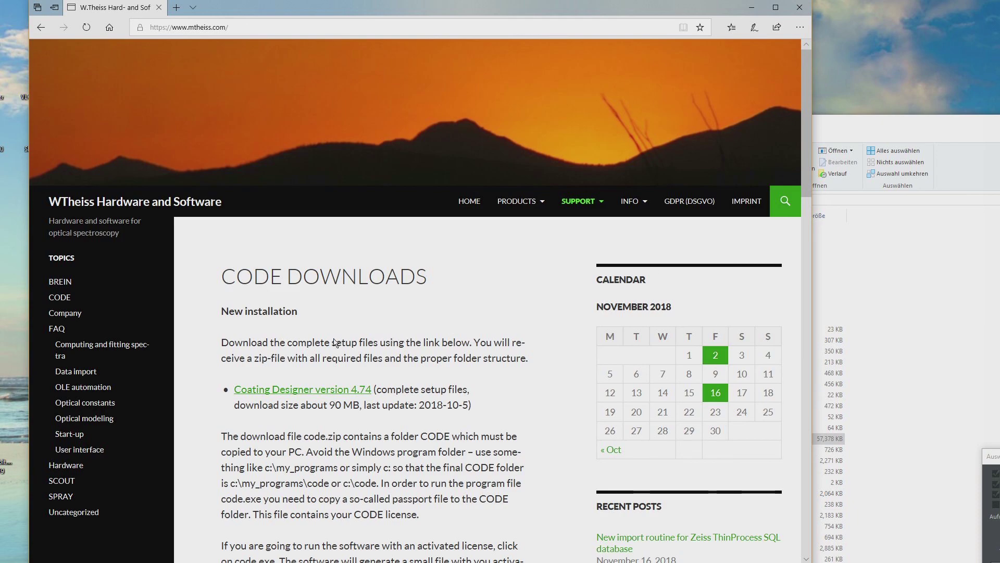
{"action": "scroll", "coordinate": [349, 342], "scroll_direction": "down", "scroll_amount": 6}
{"action": "scroll", "coordinate": [349, 342], "scroll_direction": "down", "scroll_amount": 6}
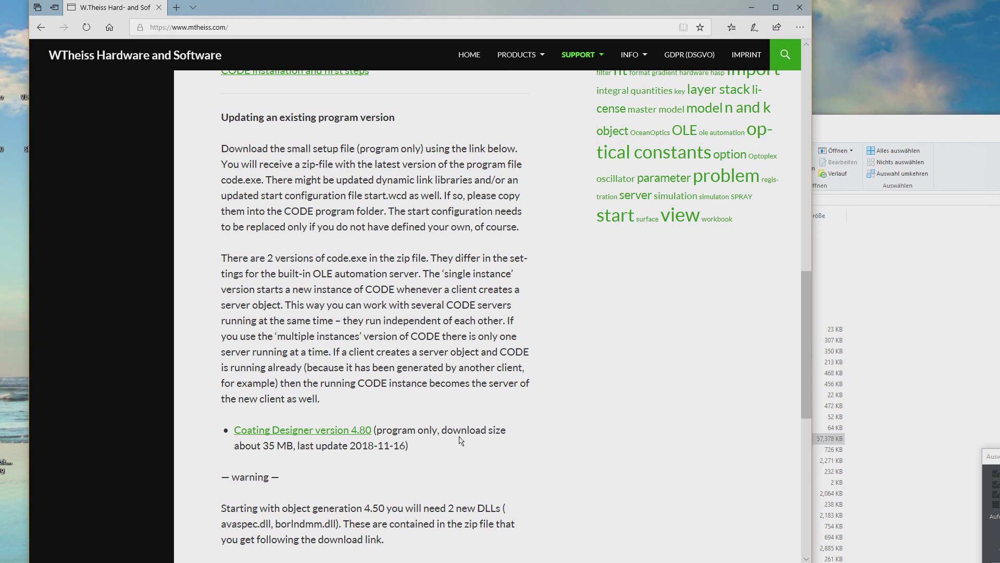
{"action": "left_click", "coordinate": [303, 436]}
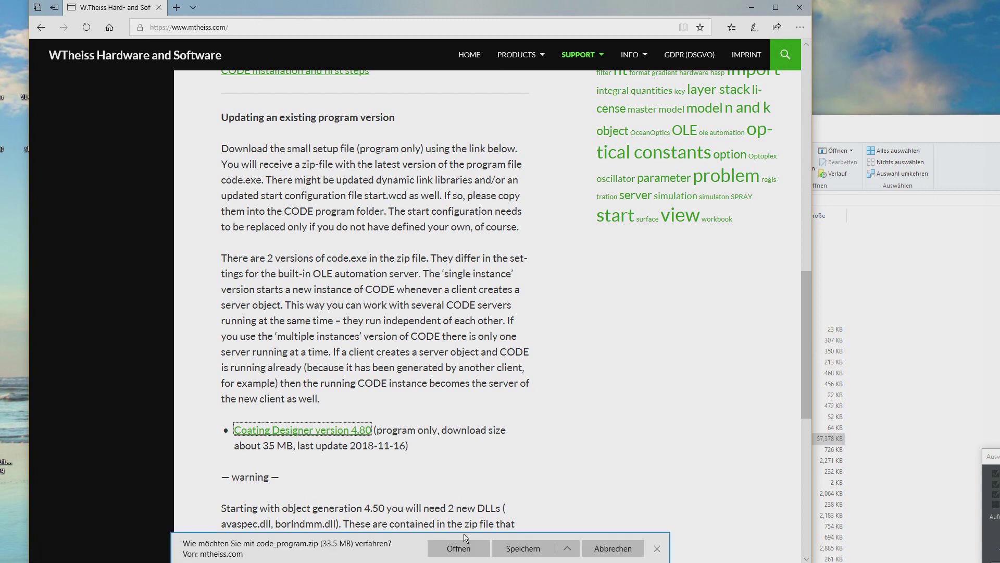
{"action": "left_click", "coordinate": [517, 549]}
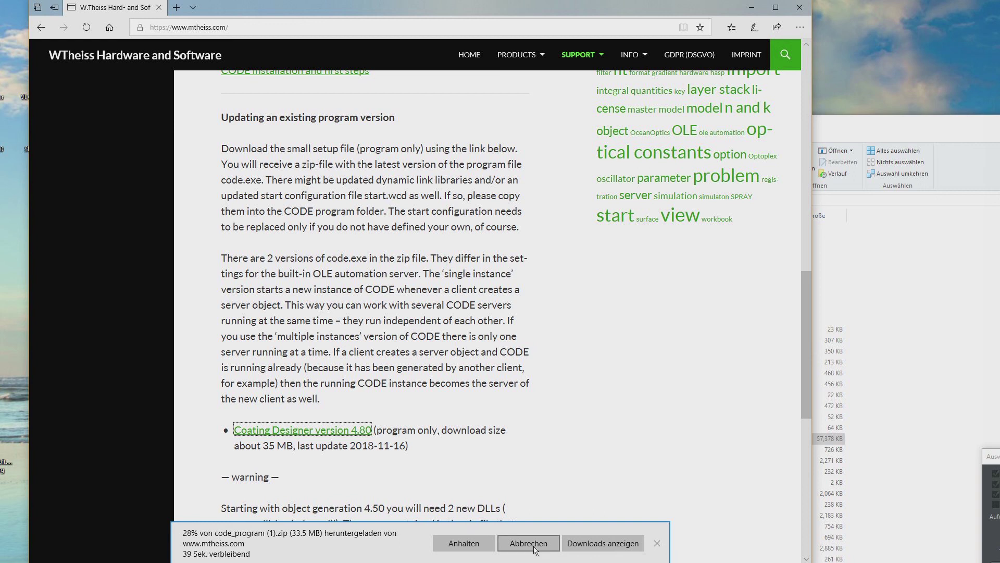
Open the previously downloaded code_program.zip from the browser's download list and move its window fully into view.
{"action": "left_click", "coordinate": [591, 544]}
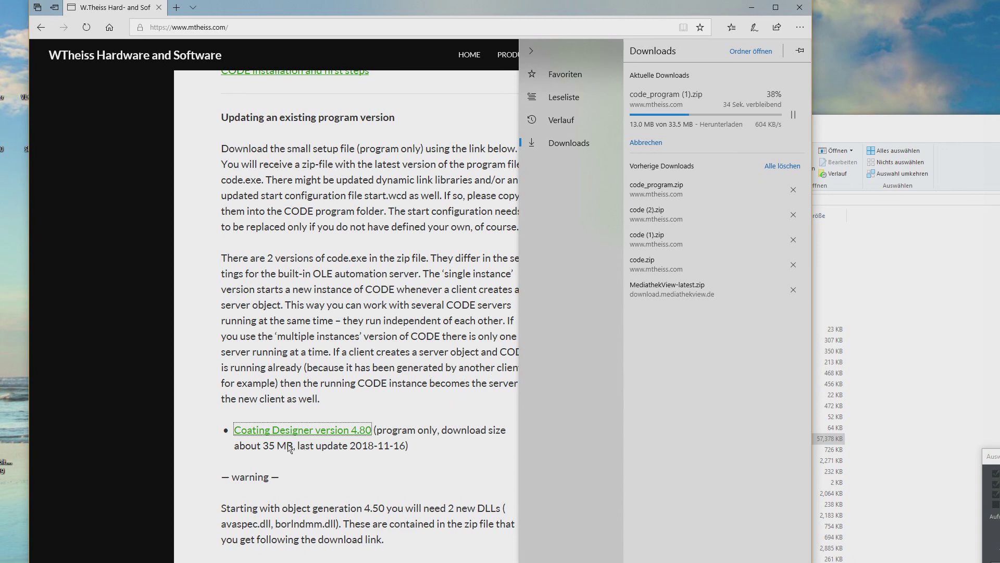
{"action": "left_click", "coordinate": [665, 194]}
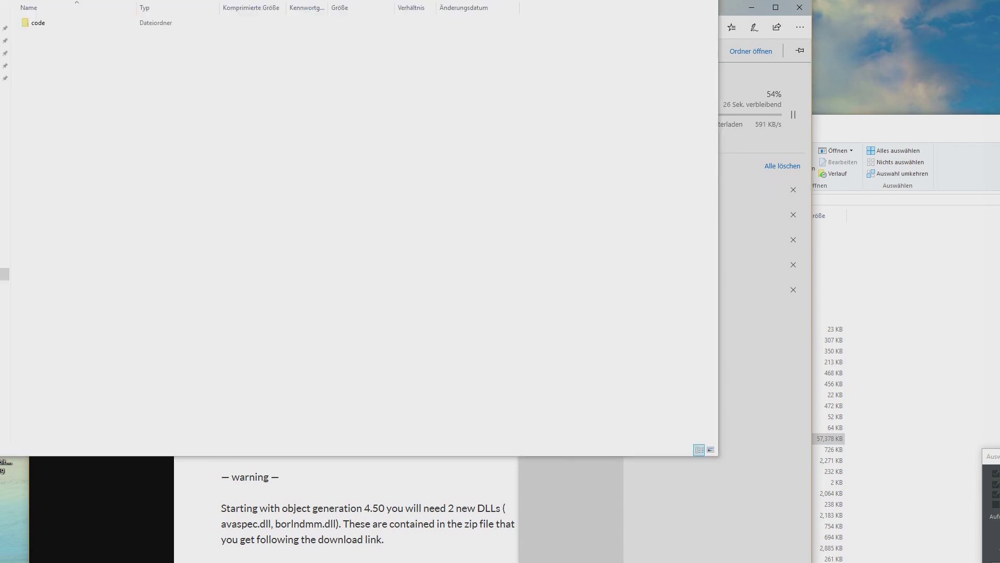
{"action": "left_click_drag", "start_coordinate": [125, 1], "coordinate": [652, 74]}
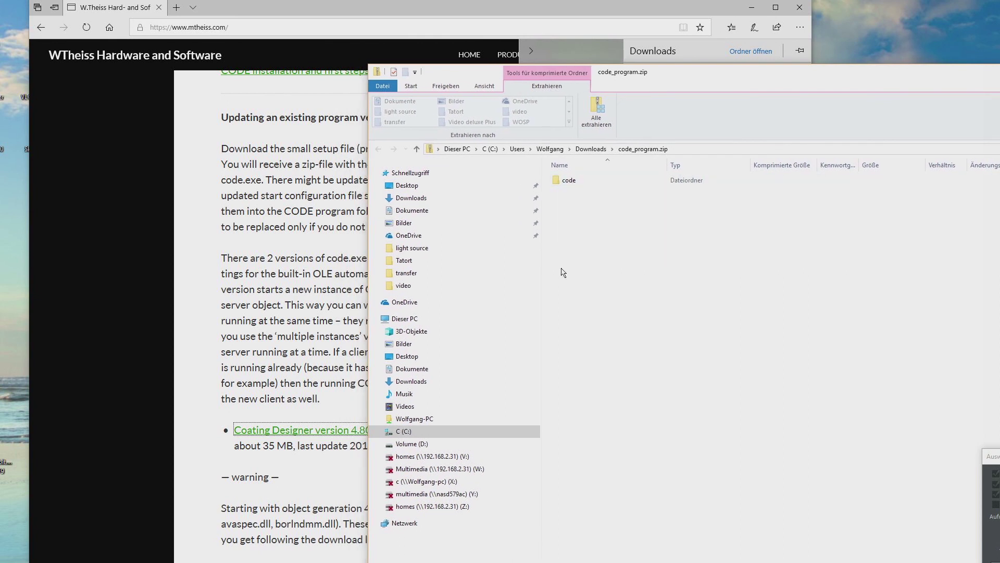
Browse the archive to the code folder inside code_program_single_instance.
{"action": "left_click", "coordinate": [570, 181]}
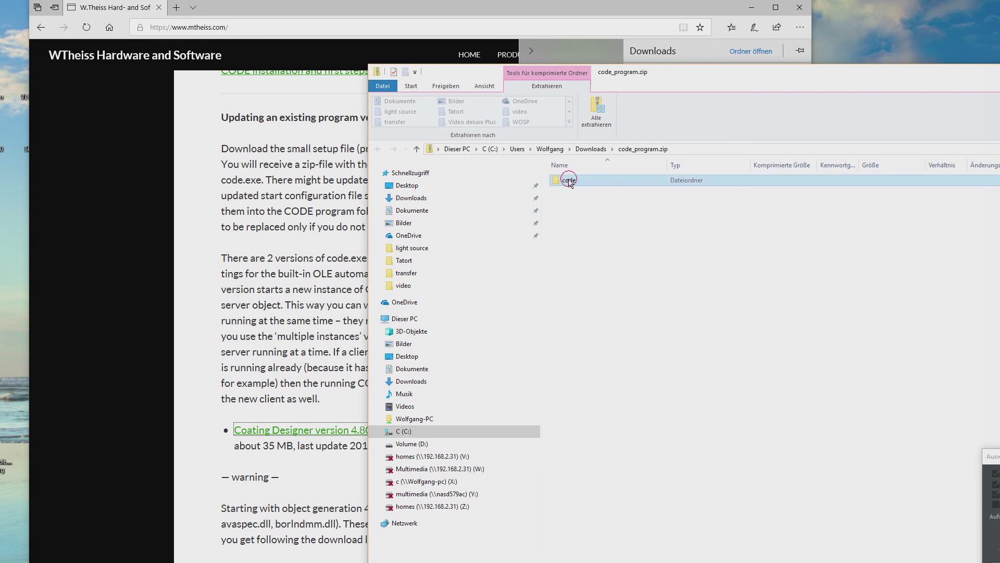
{"action": "double_click", "coordinate": [570, 180]}
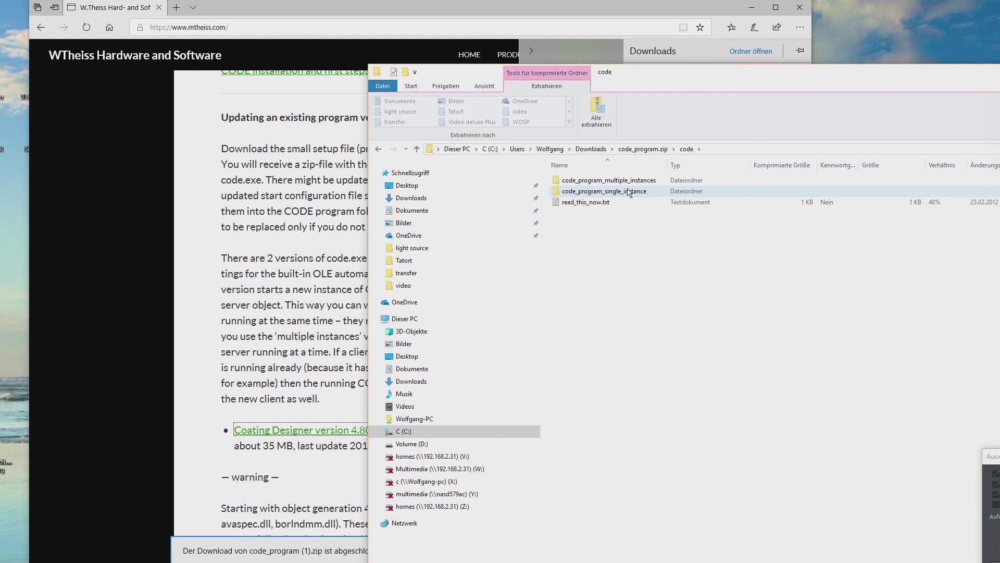
{"action": "left_click", "coordinate": [606, 193]}
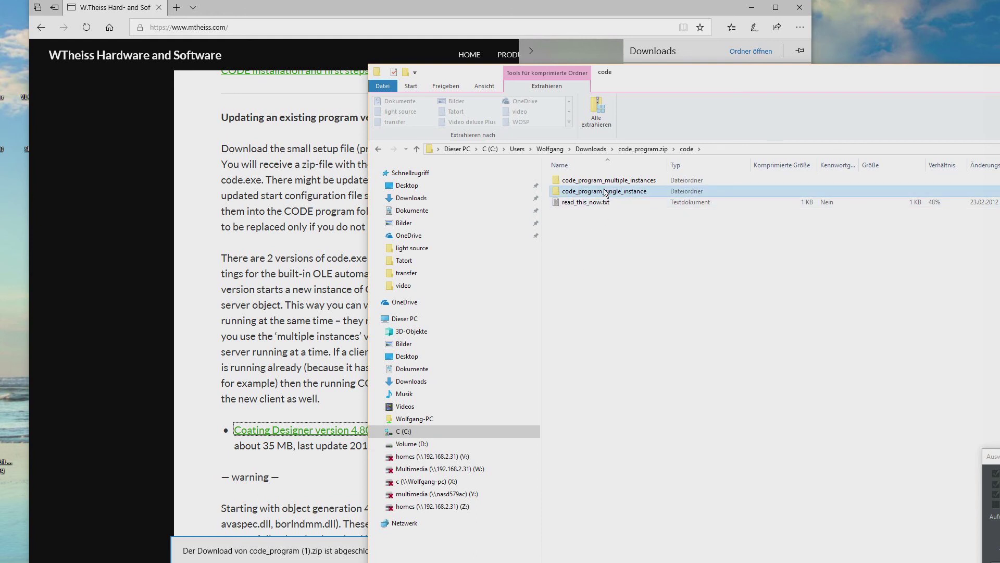
{"action": "double_click", "coordinate": [606, 192]}
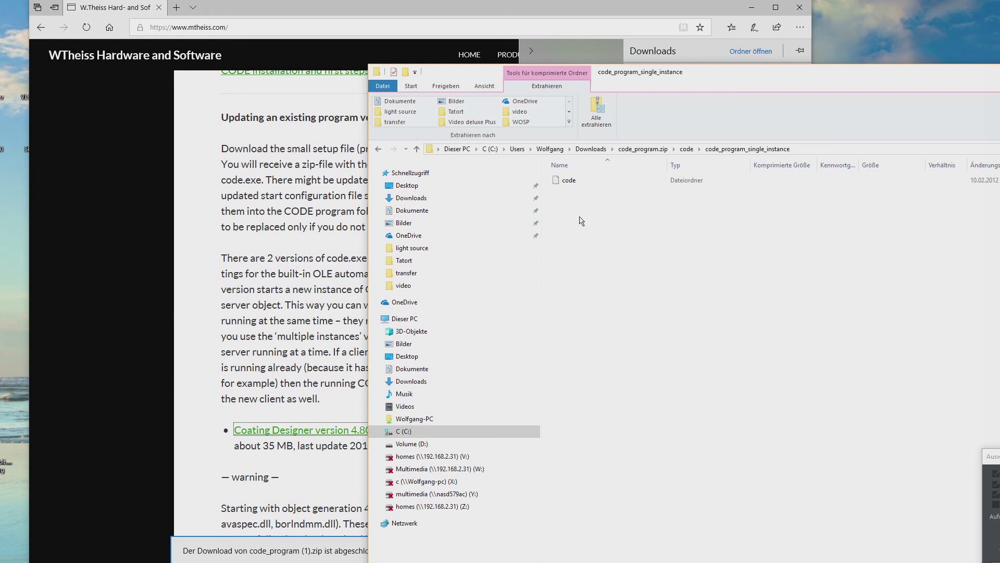
{"action": "left_click", "coordinate": [571, 182]}
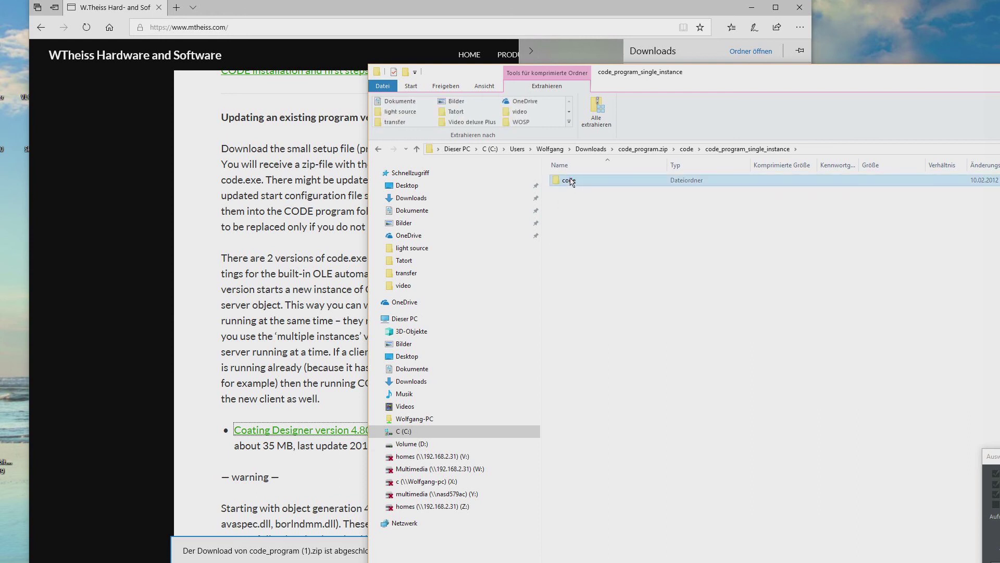
{"action": "double_click", "coordinate": [571, 180]}
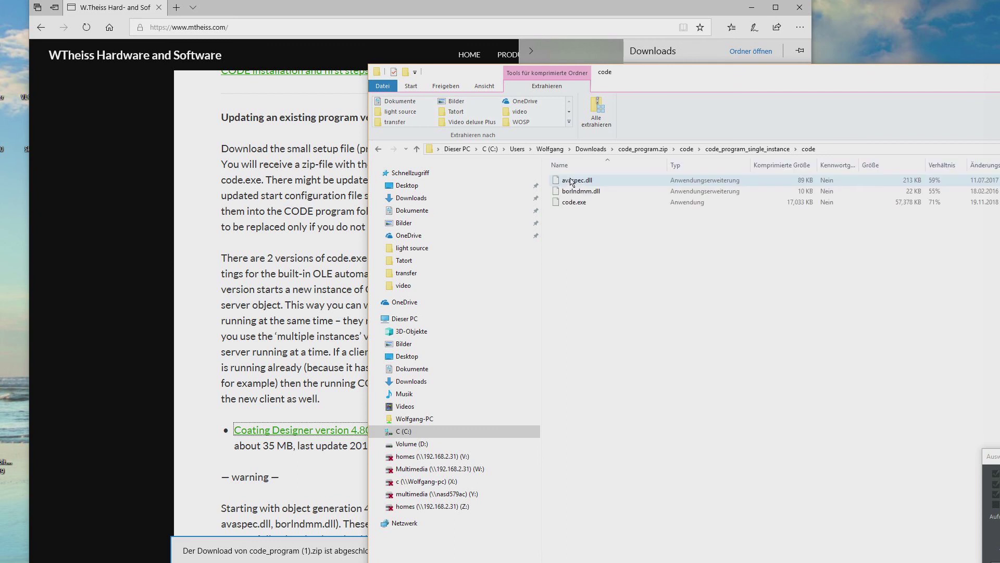
Copy only code.exe from the single-instance program folder in the archive.
{"action": "left_click", "coordinate": [575, 203]}
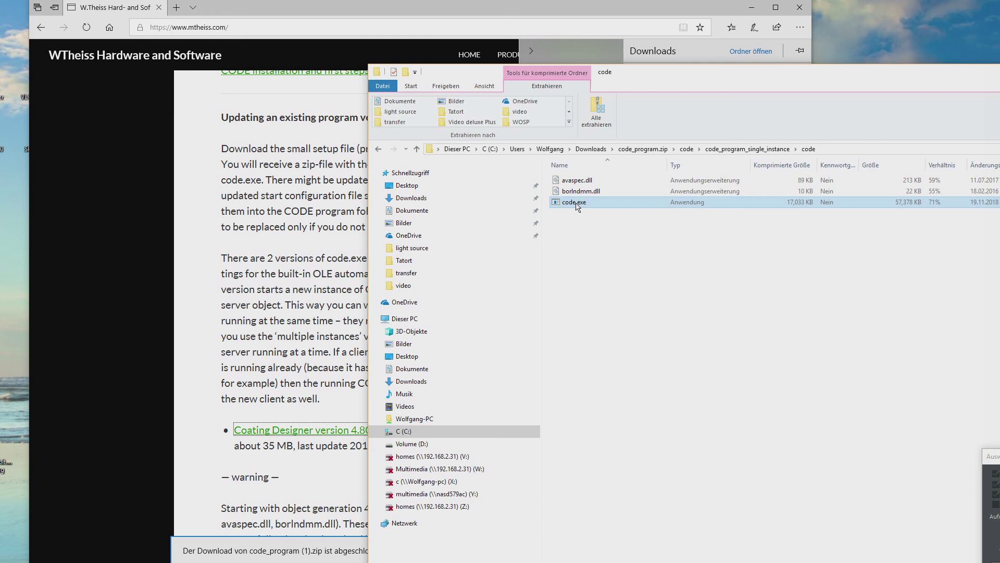
{"action": "left_click", "coordinate": [575, 182], "text": "shift"}
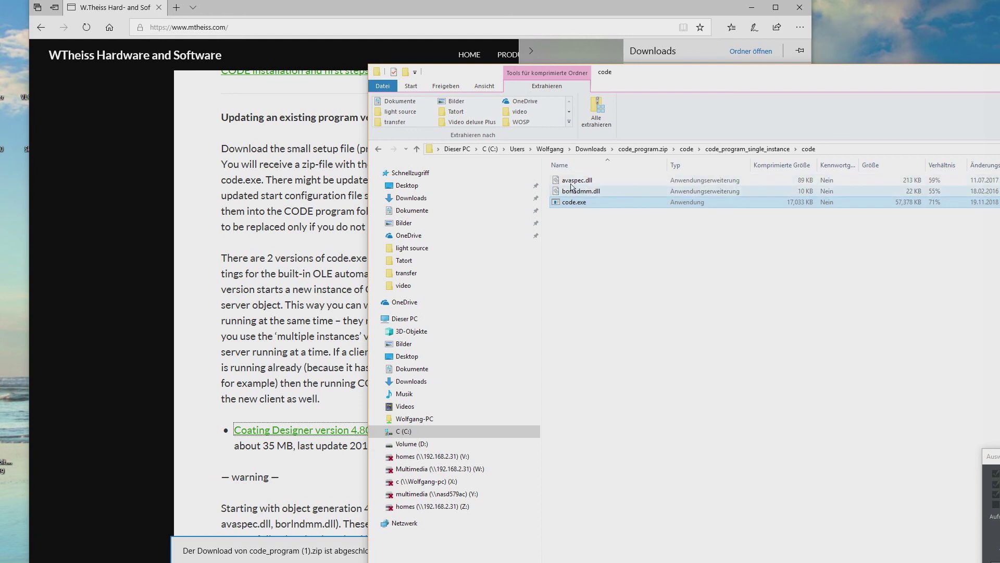
{"action": "left_click", "coordinate": [597, 202]}
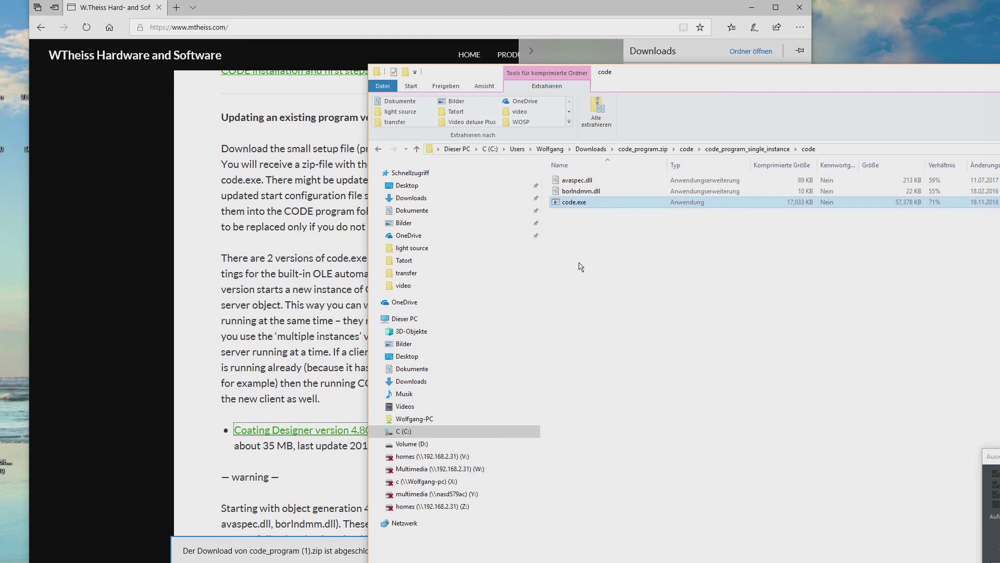
{"action": "right_click", "coordinate": [581, 207]}
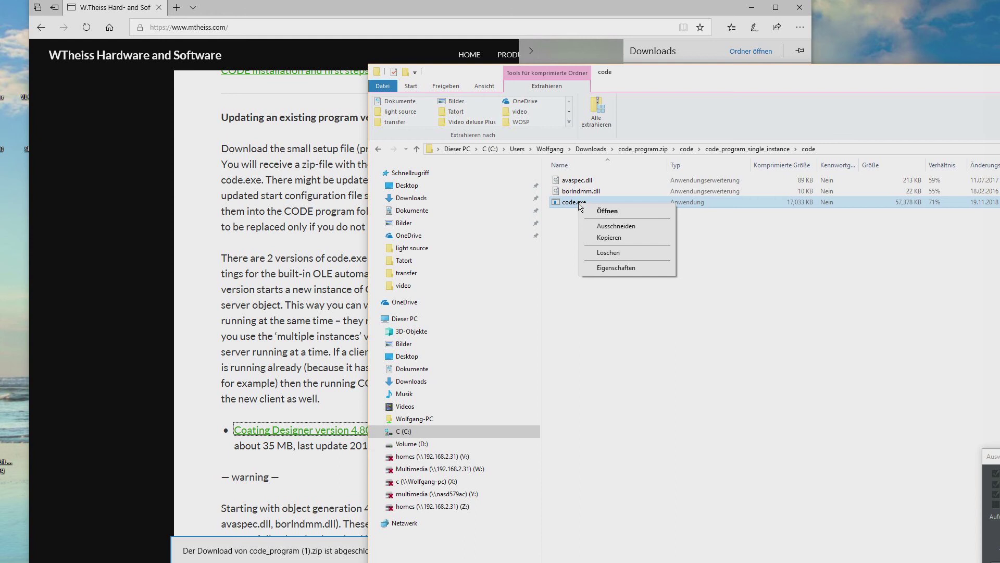
{"action": "left_click", "coordinate": [608, 238]}
Paste the copied code.exe into C:\CODE, replace the existing file there, and select the new copy.
{"action": "left_click", "coordinate": [418, 432]}
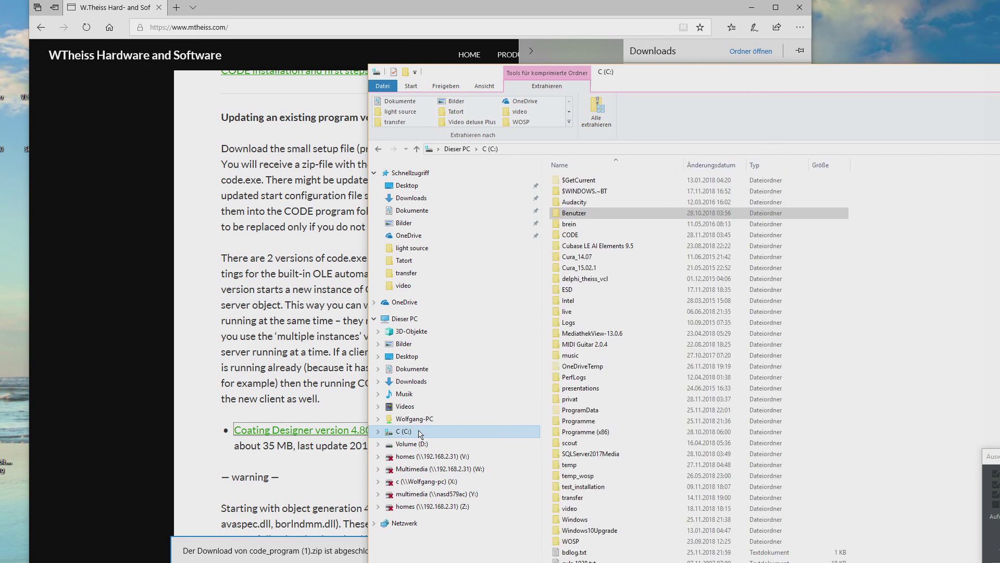
{"action": "left_click", "coordinate": [572, 237]}
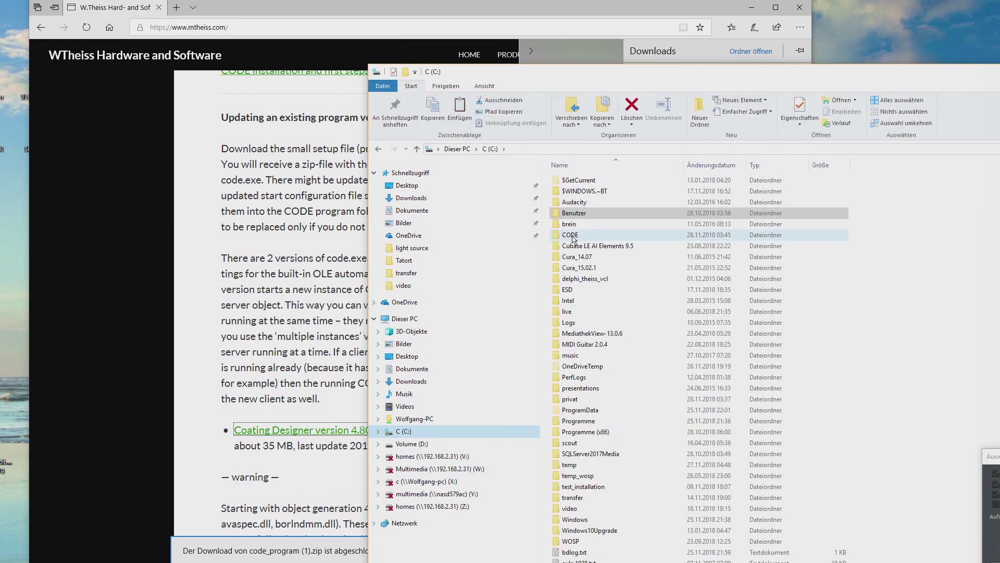
{"action": "double_click", "coordinate": [572, 237]}
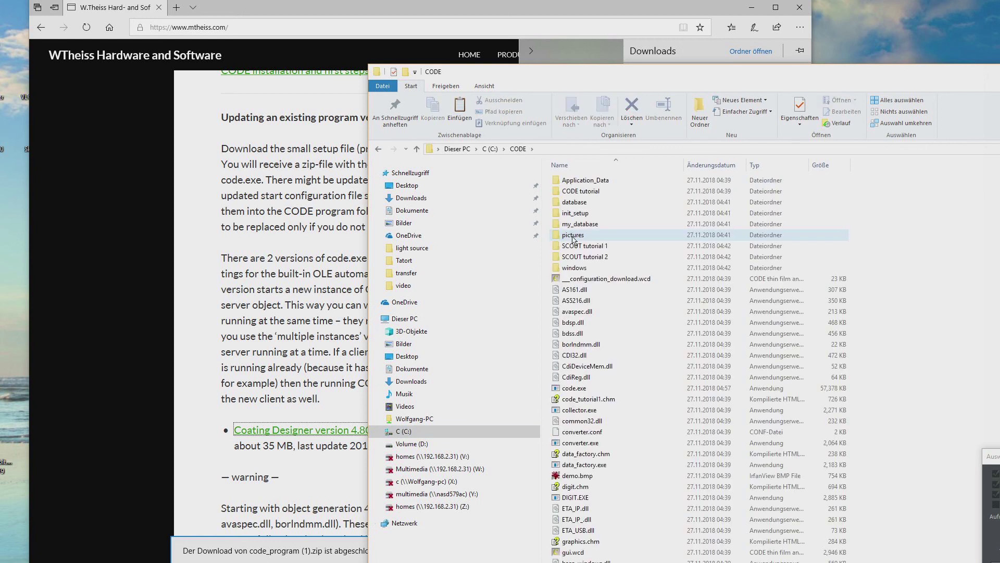
{"action": "right_click", "coordinate": [932, 388]}
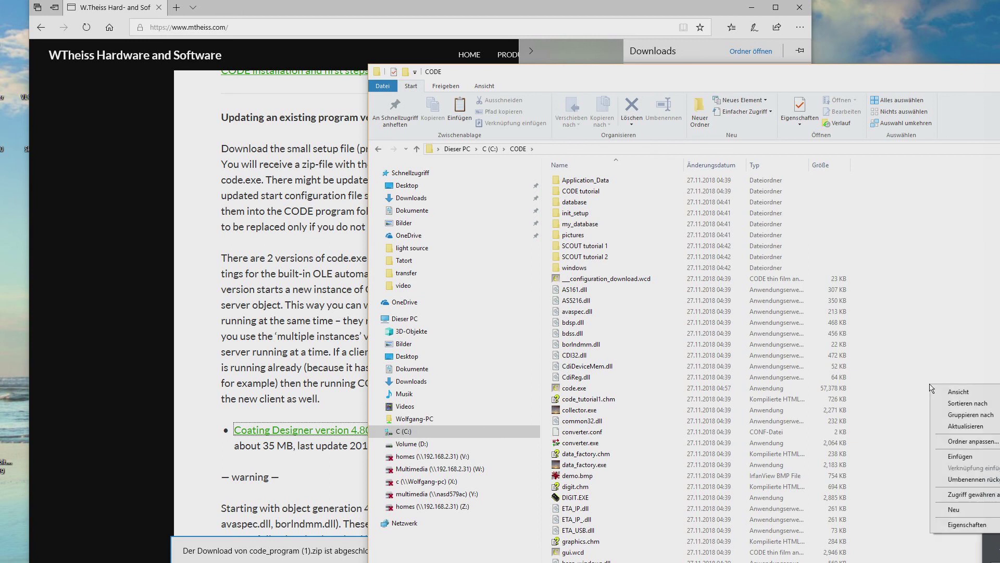
{"action": "left_click", "coordinate": [978, 452]}
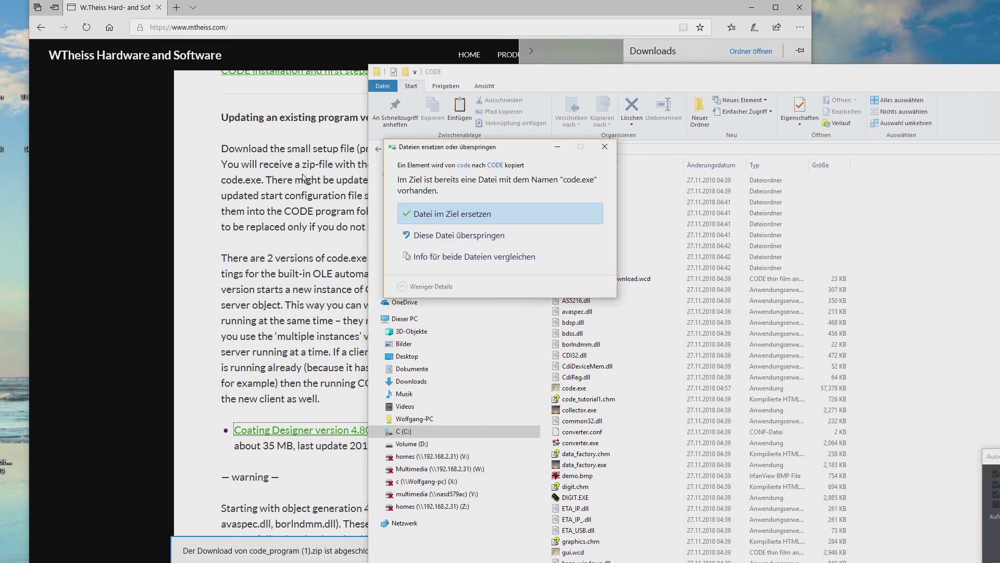
{"action": "left_click", "coordinate": [448, 214]}
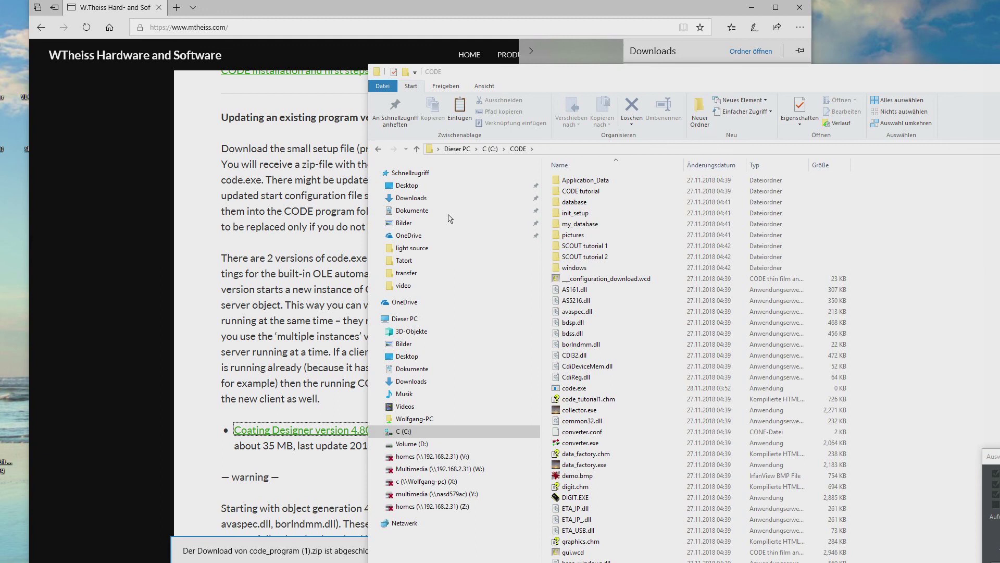
{"action": "left_click", "coordinate": [589, 388]}
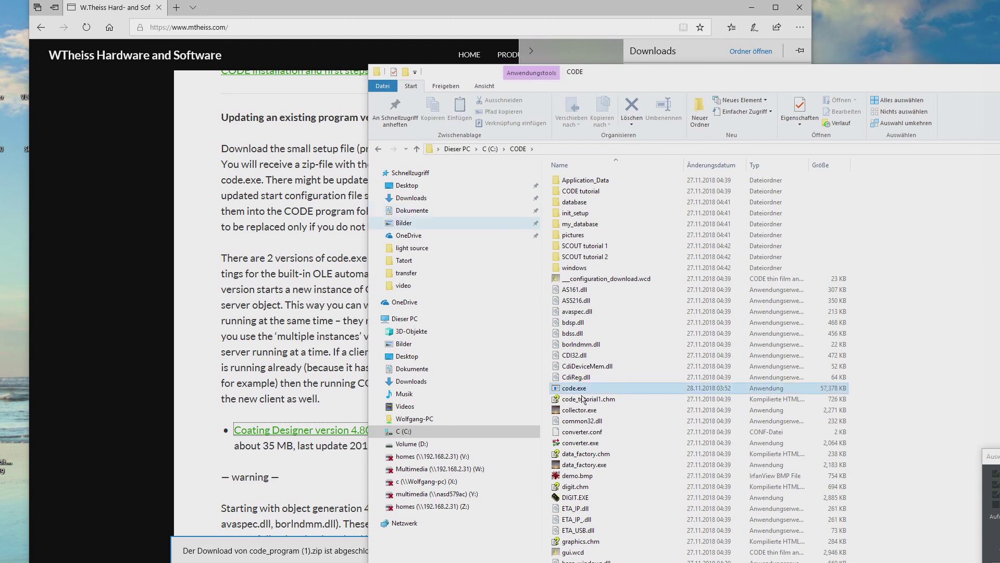